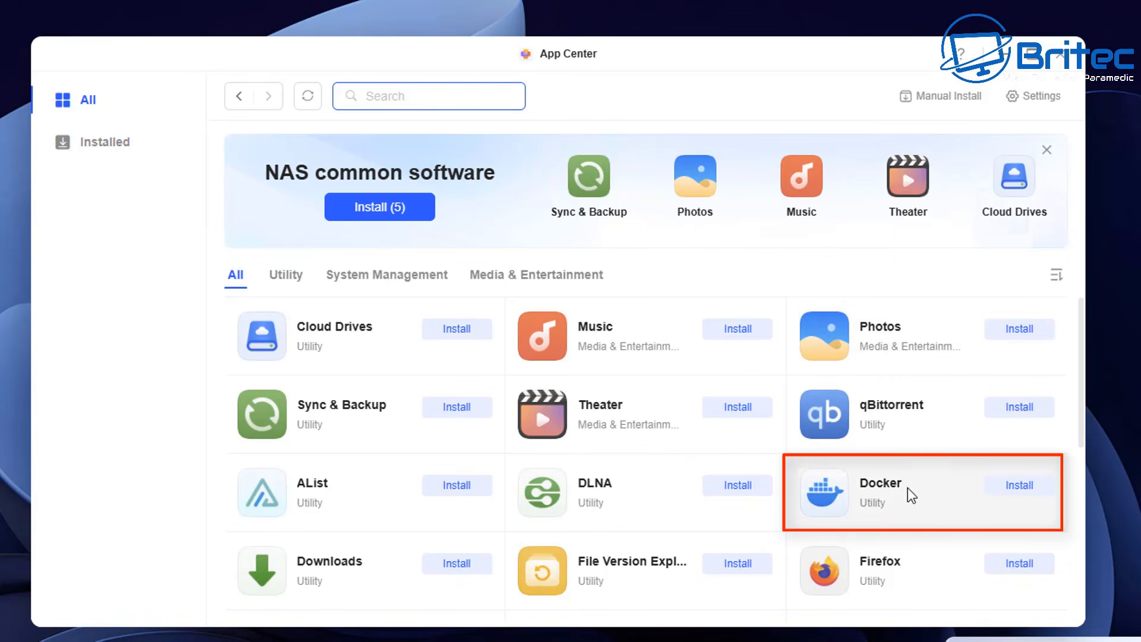
Install the Docker app on Volume 1 and view the list of installed apps.
click(1017, 491)
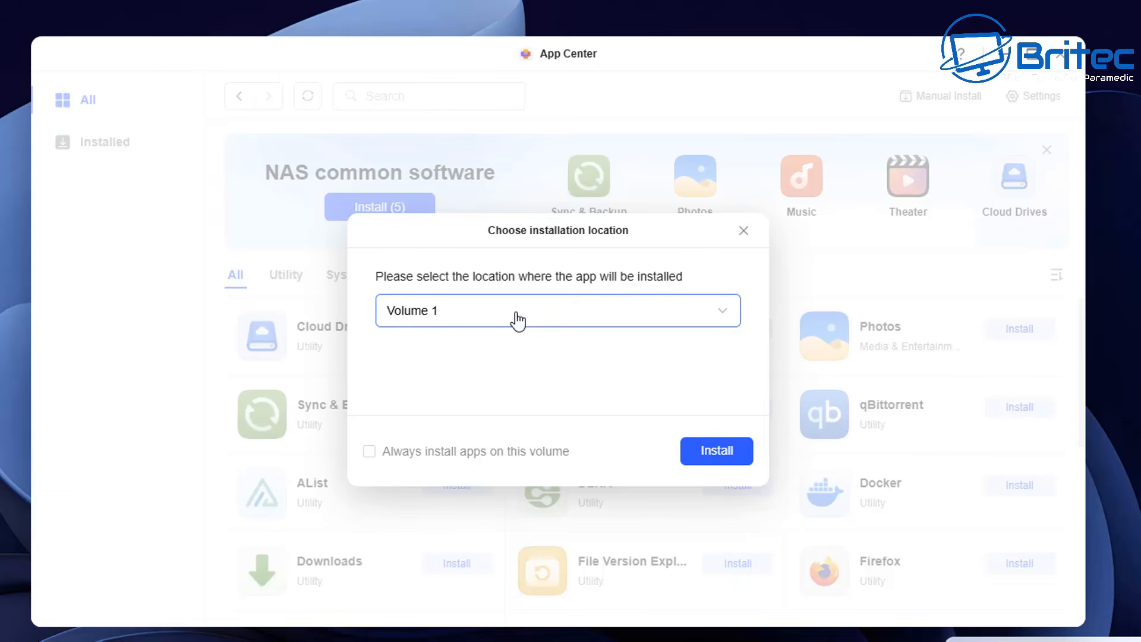
click(727, 457)
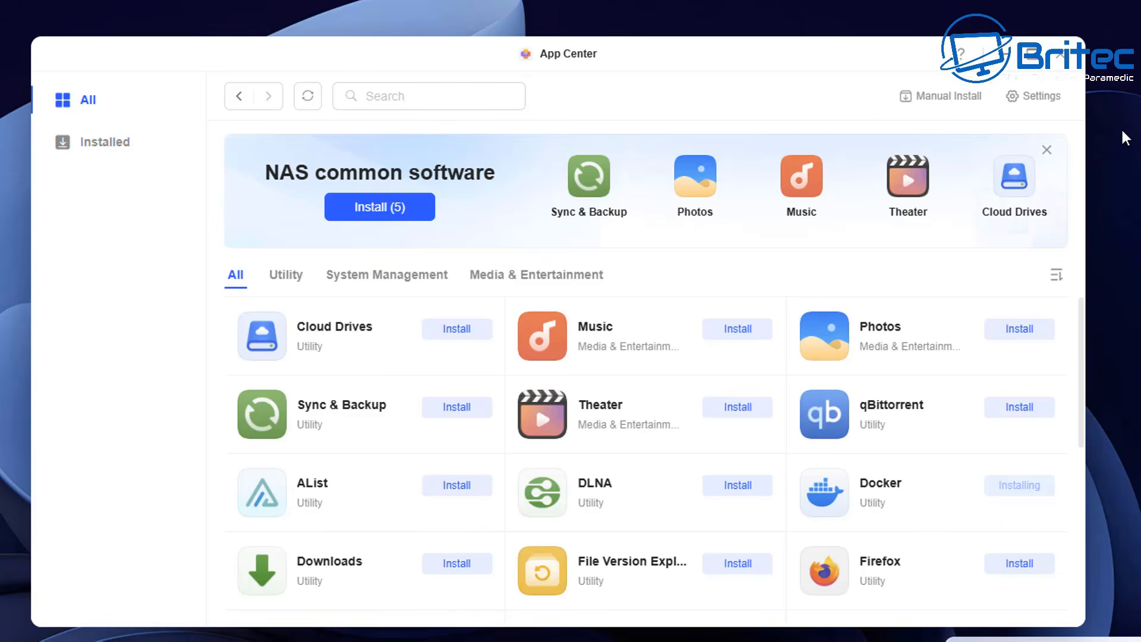
click(102, 145)
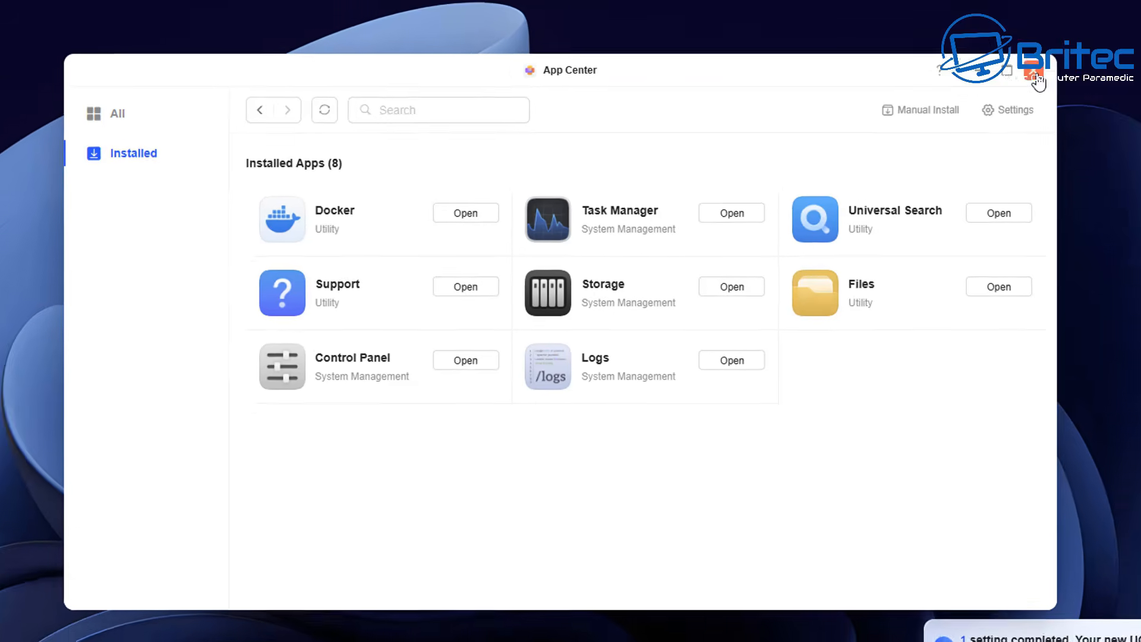
Open Docker and accept its usage disclaimer.
click(1067, 66)
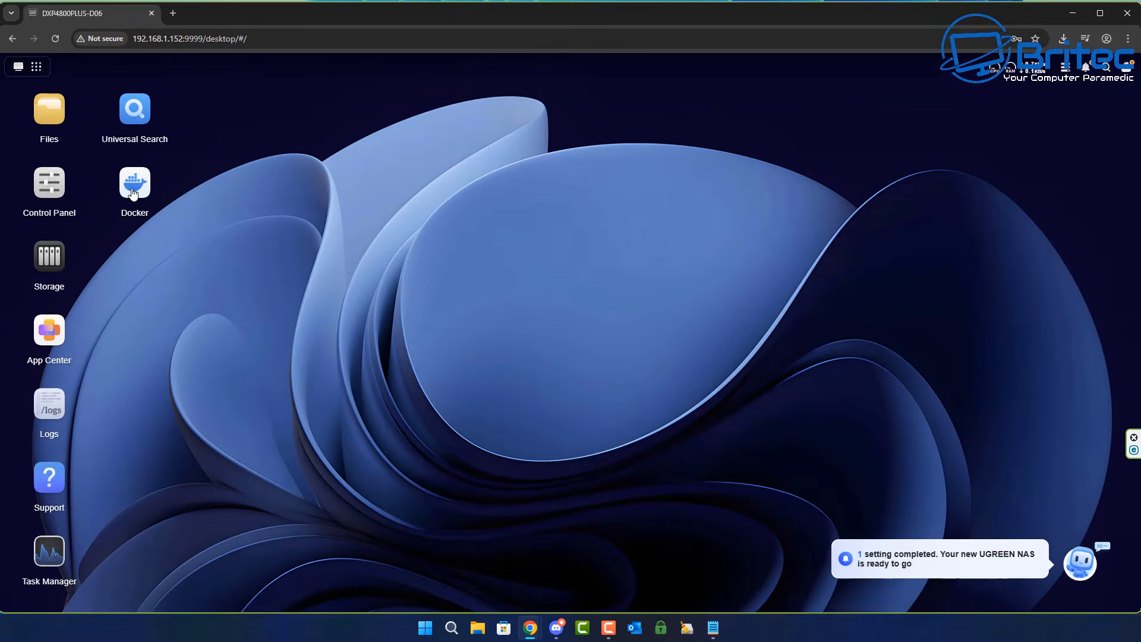
click(134, 185)
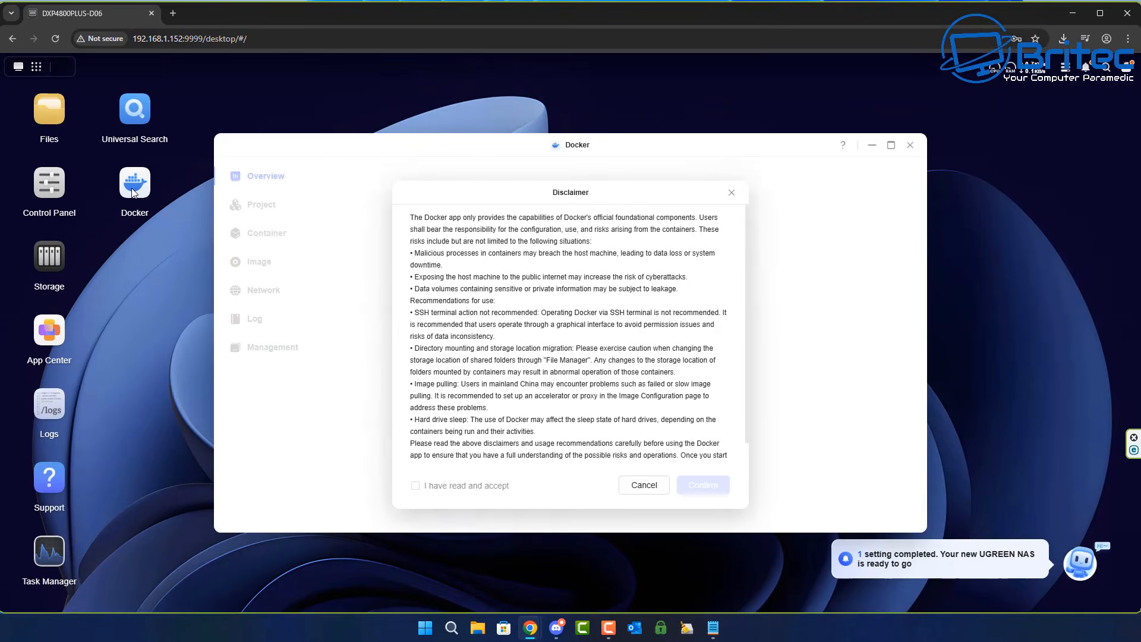
click(415, 486)
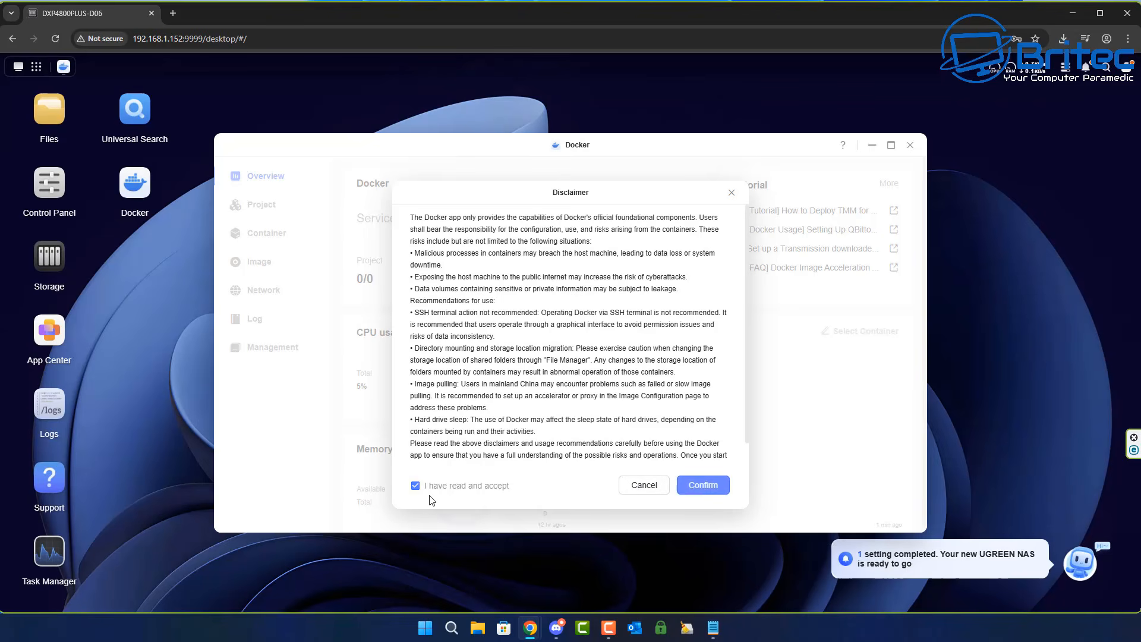
click(704, 485)
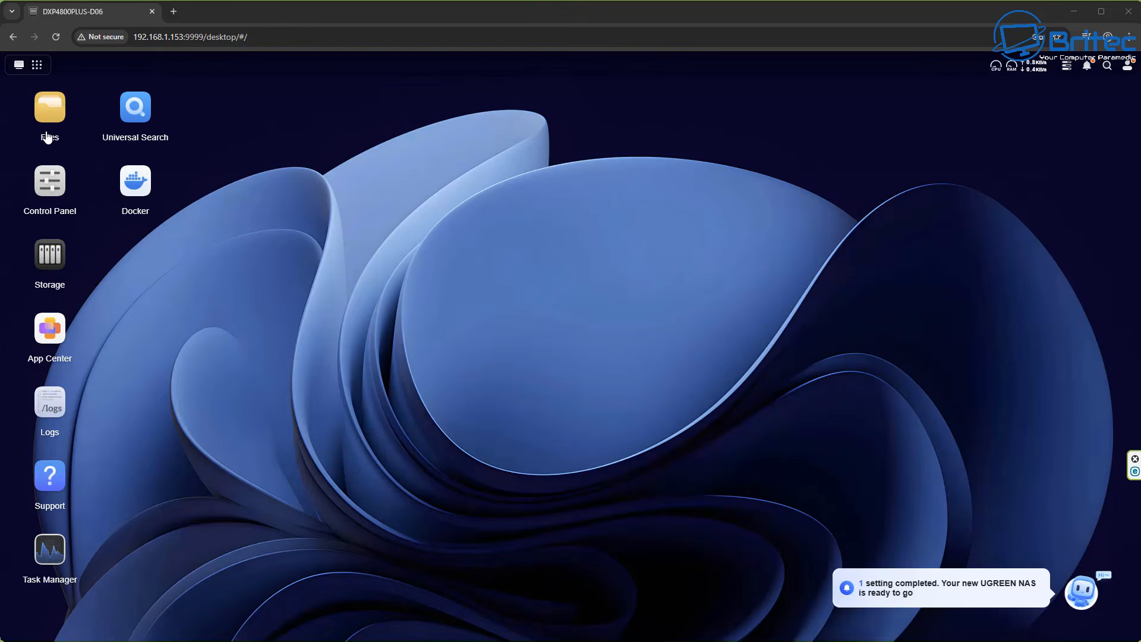
Create a new folder named portainer inside the shared docker folder.
click(50, 118)
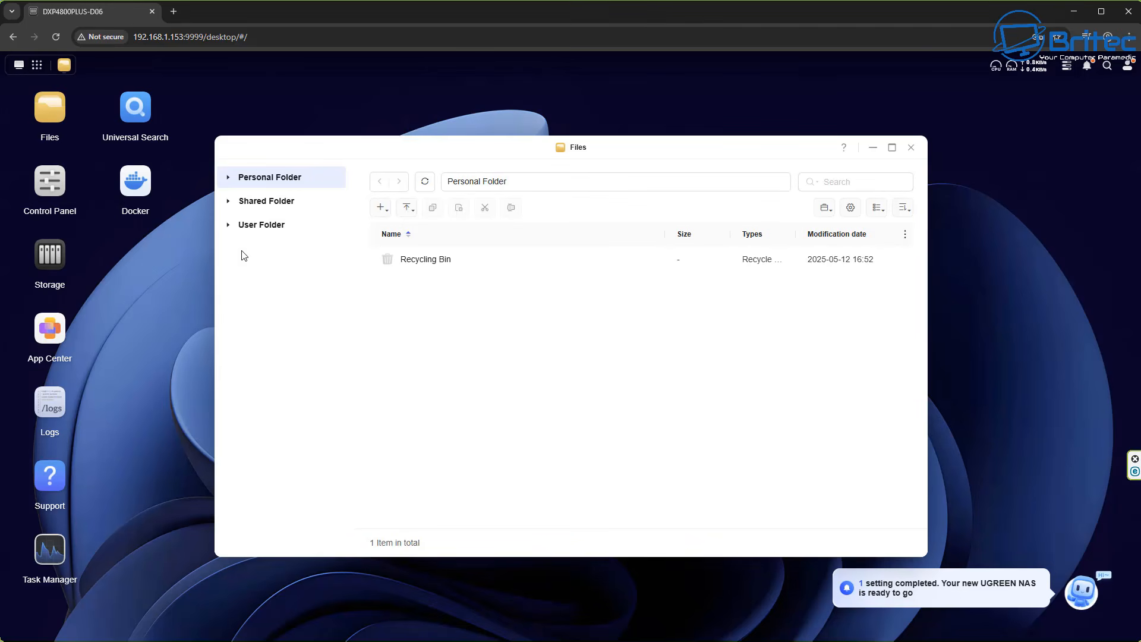
click(261, 210)
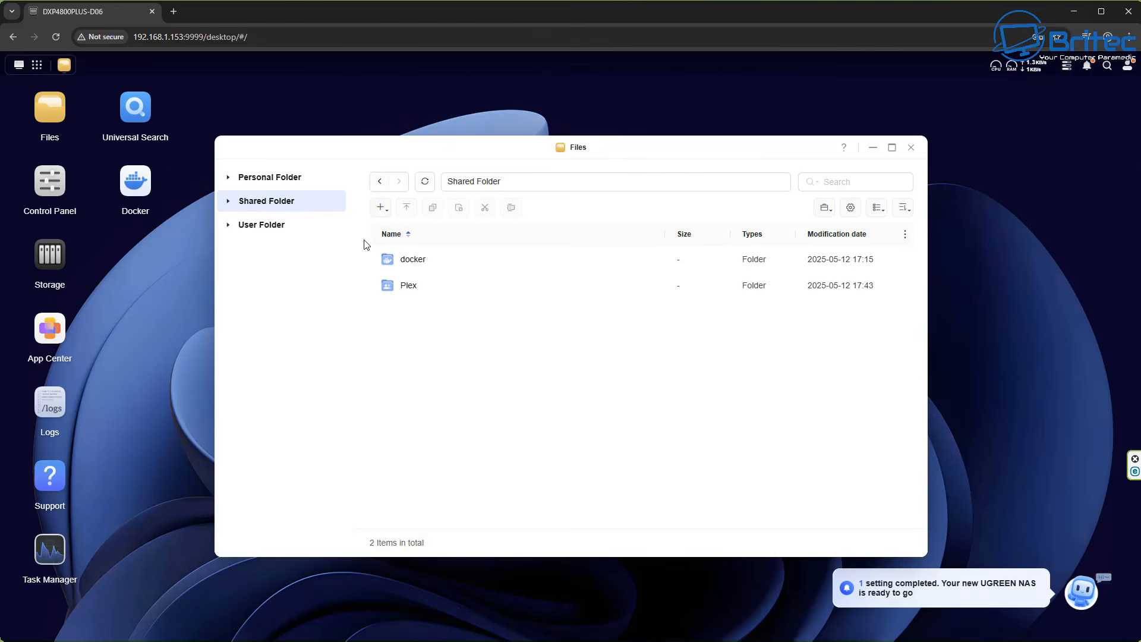
click(407, 265)
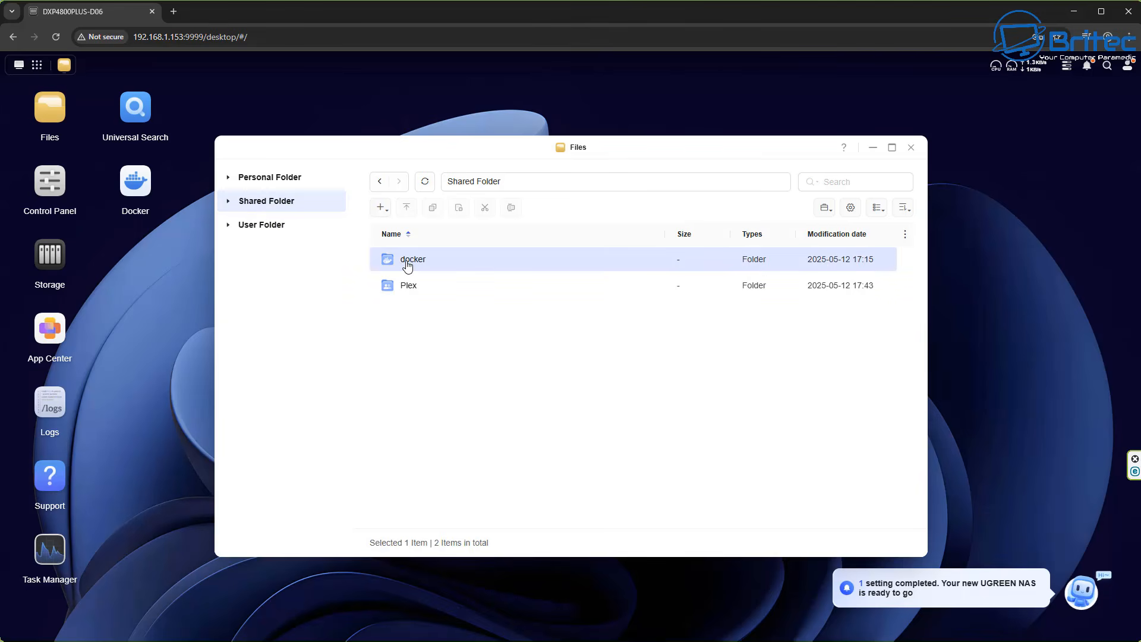
double_click(410, 265)
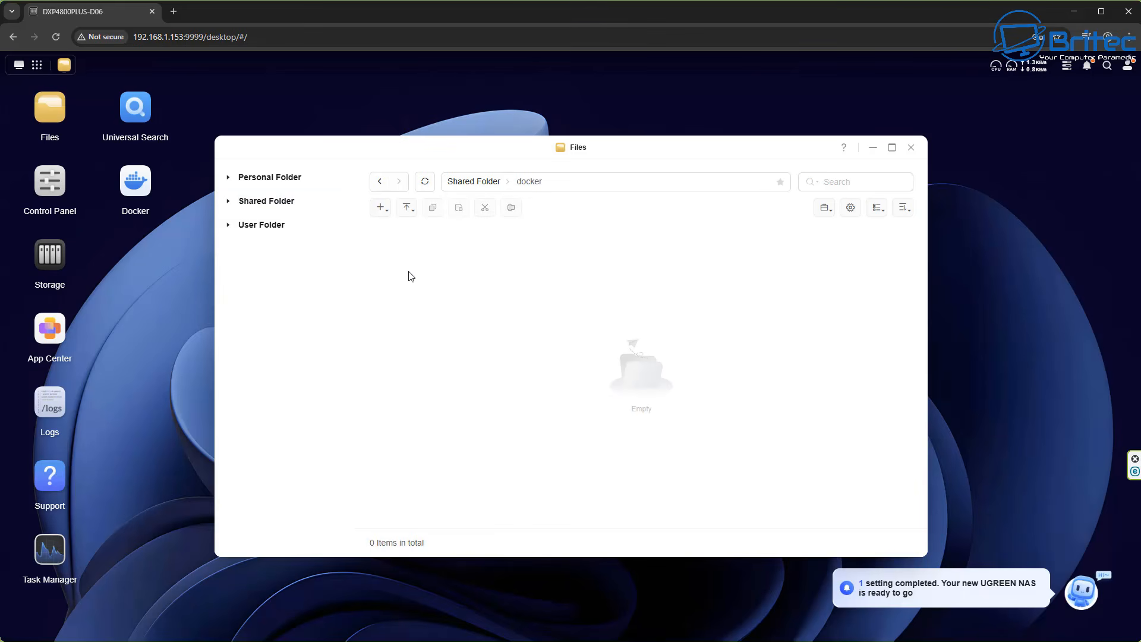
right_click(384, 254)
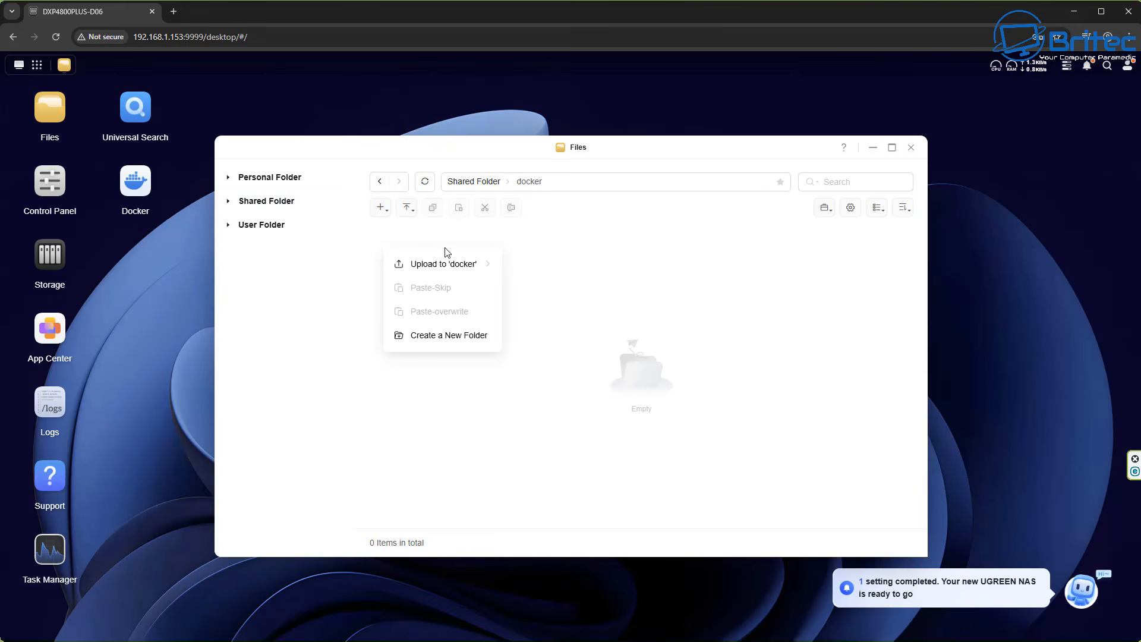
mouse_move(468, 275)
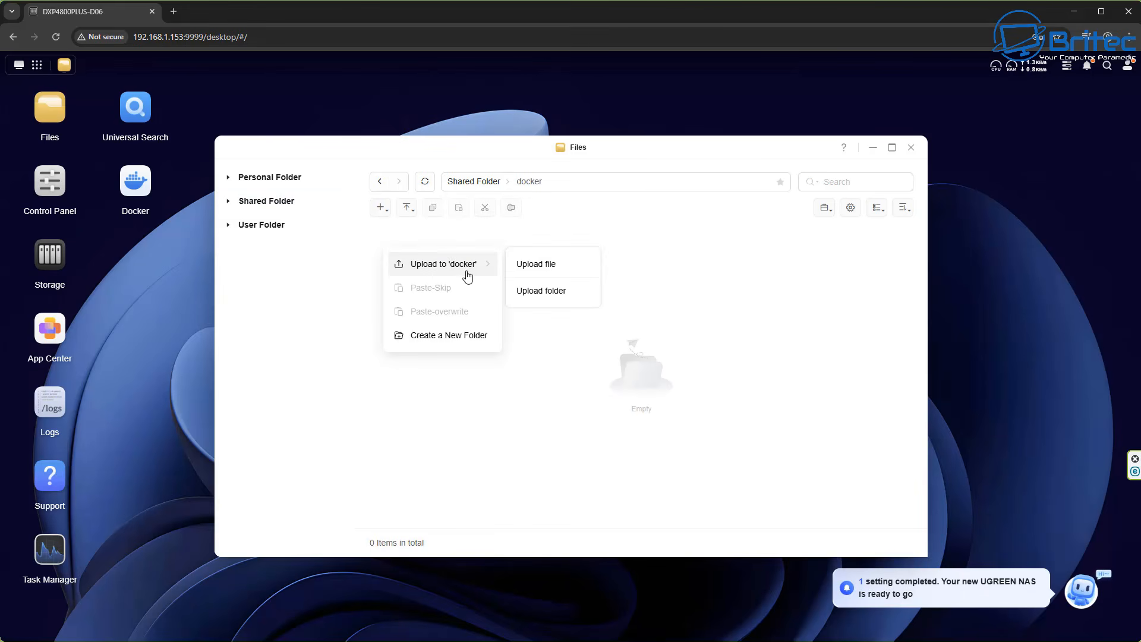
click(447, 336)
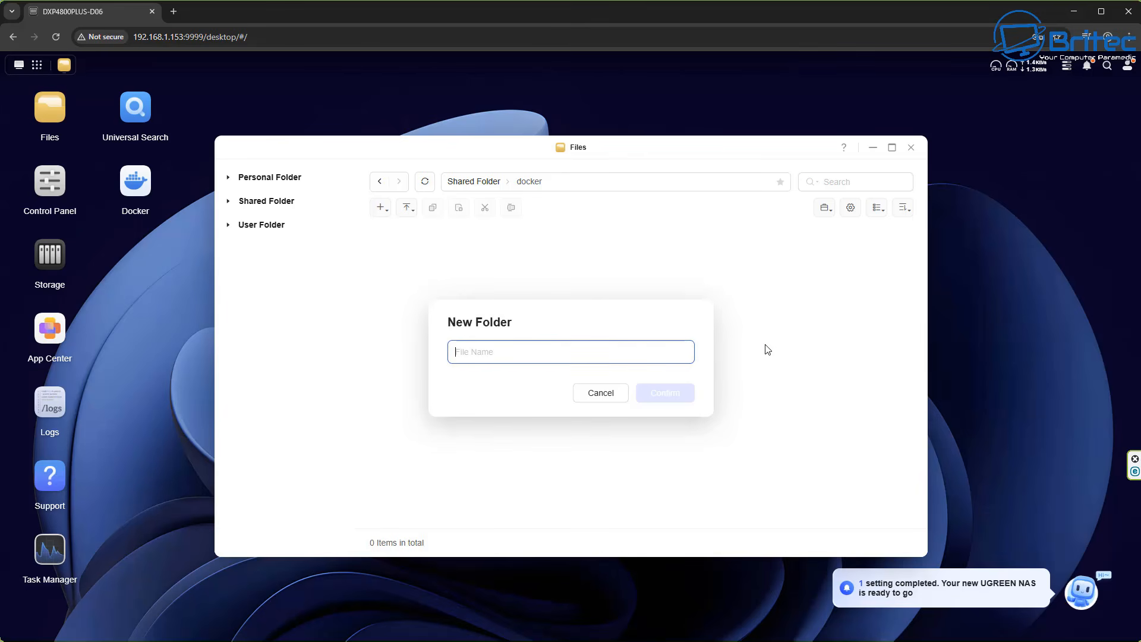
text(port)
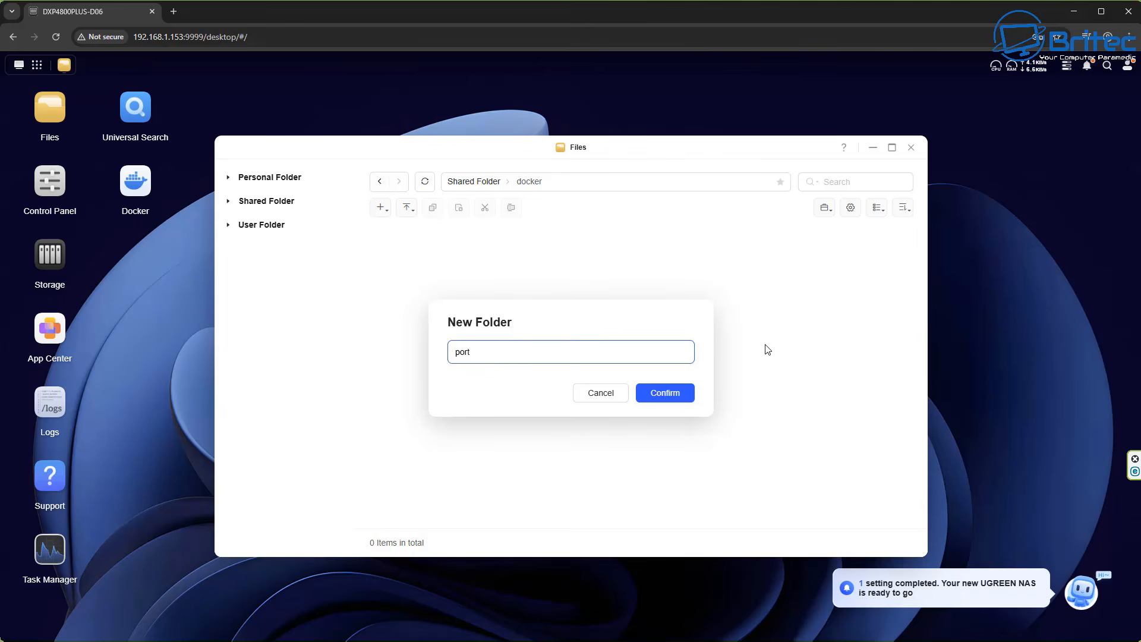
text(ainer)
click(676, 396)
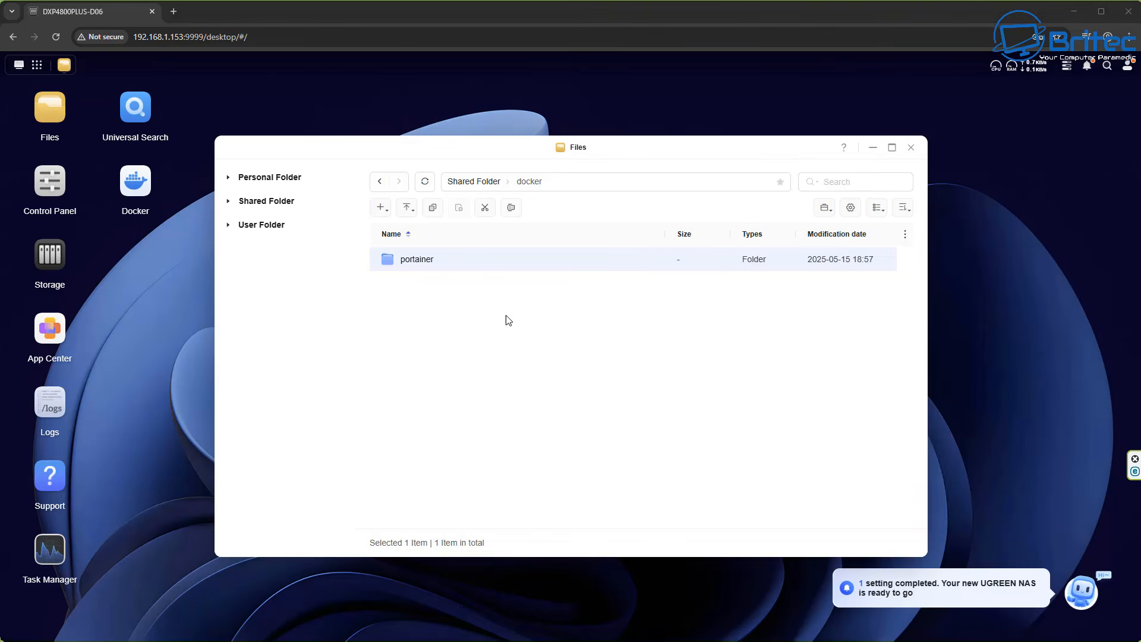
Grant the administrator user Read/Write permission on the portainer folder and confirm the rule.
right_click(427, 265)
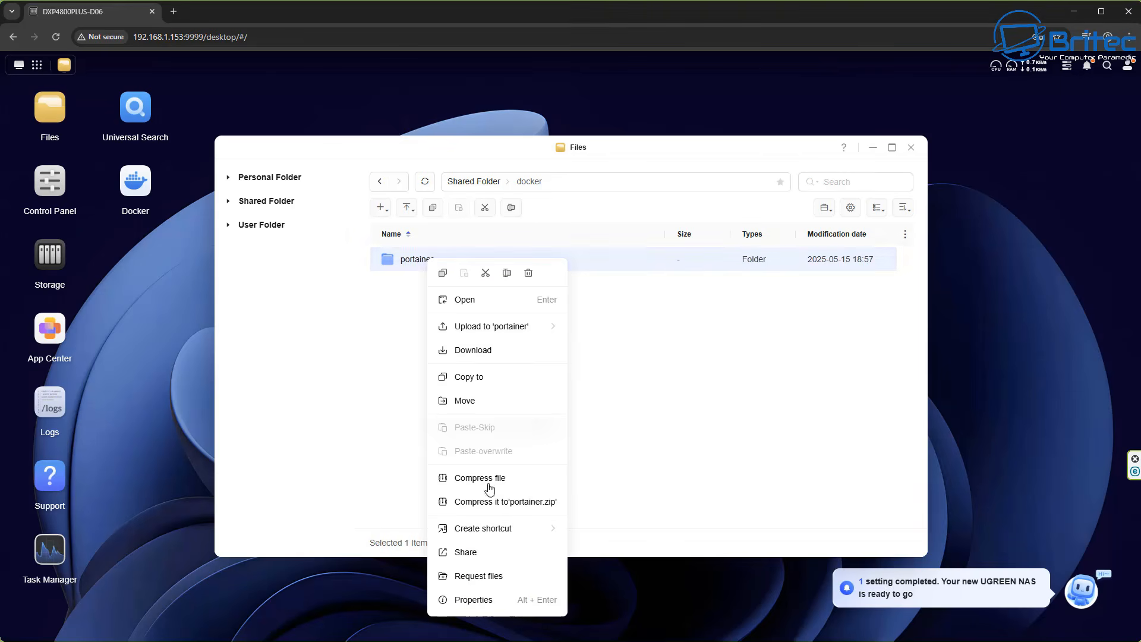
click(485, 598)
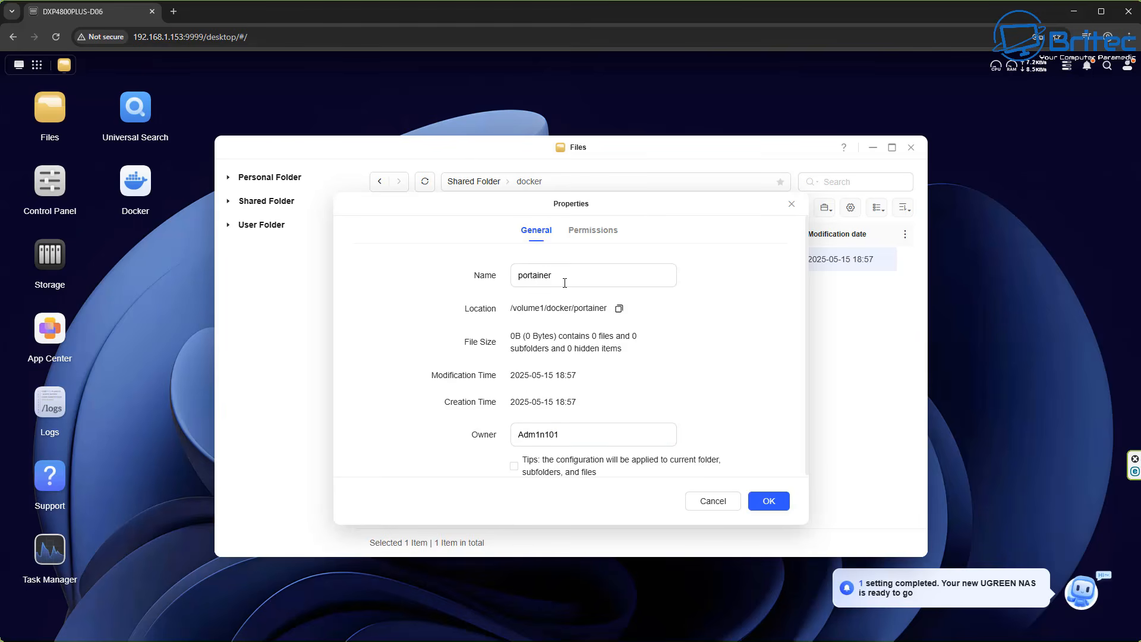
click(592, 231)
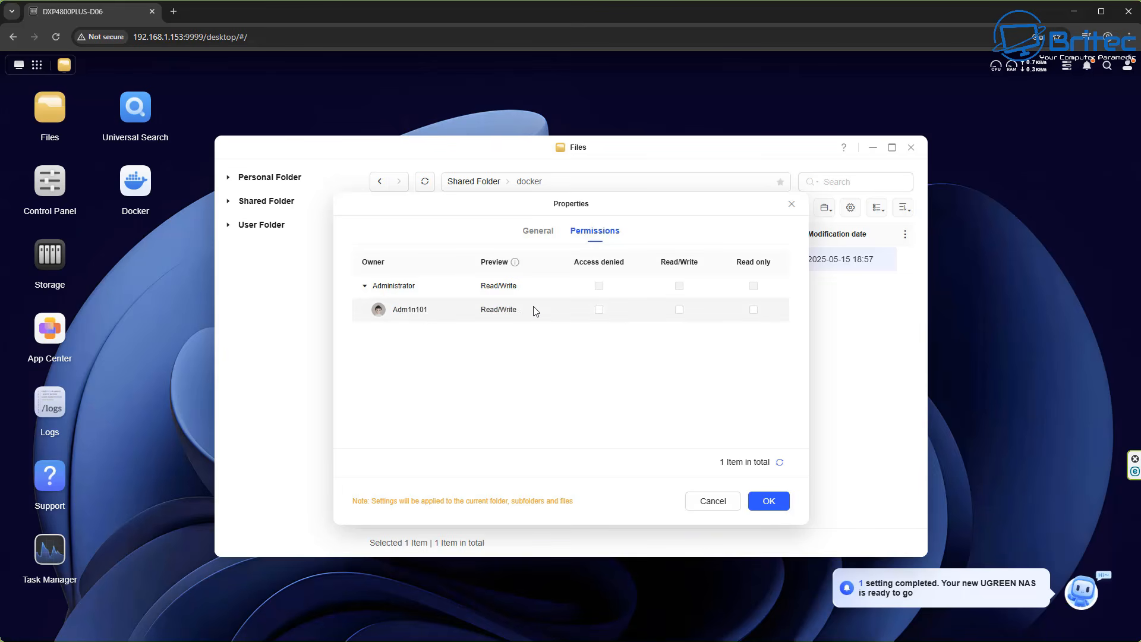
click(598, 310)
click(598, 310)
click(679, 310)
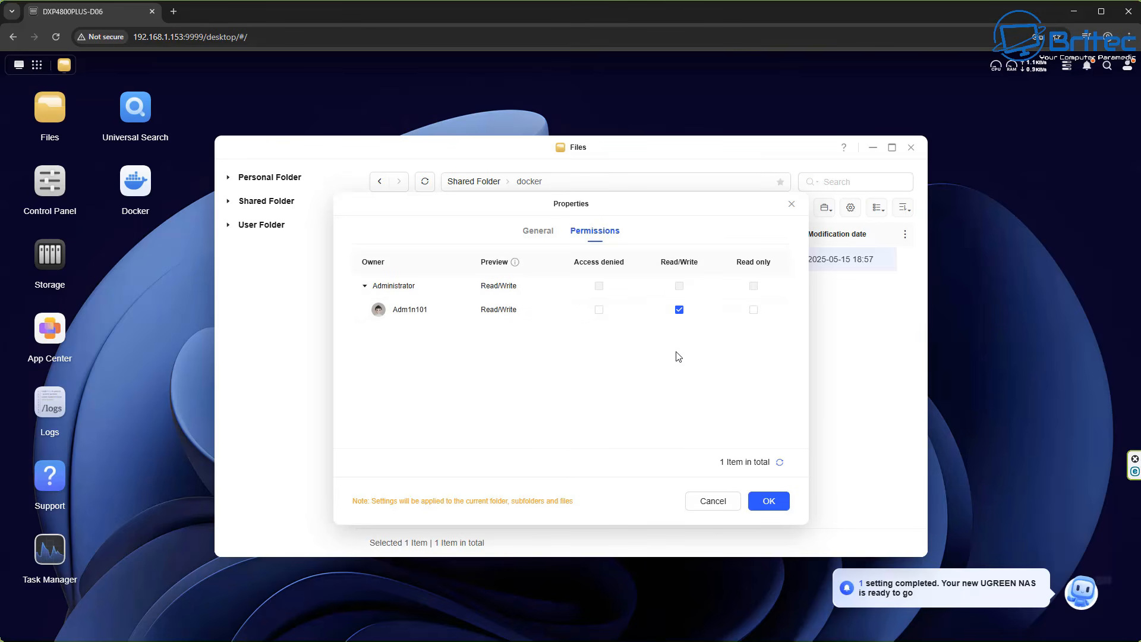
click(767, 503)
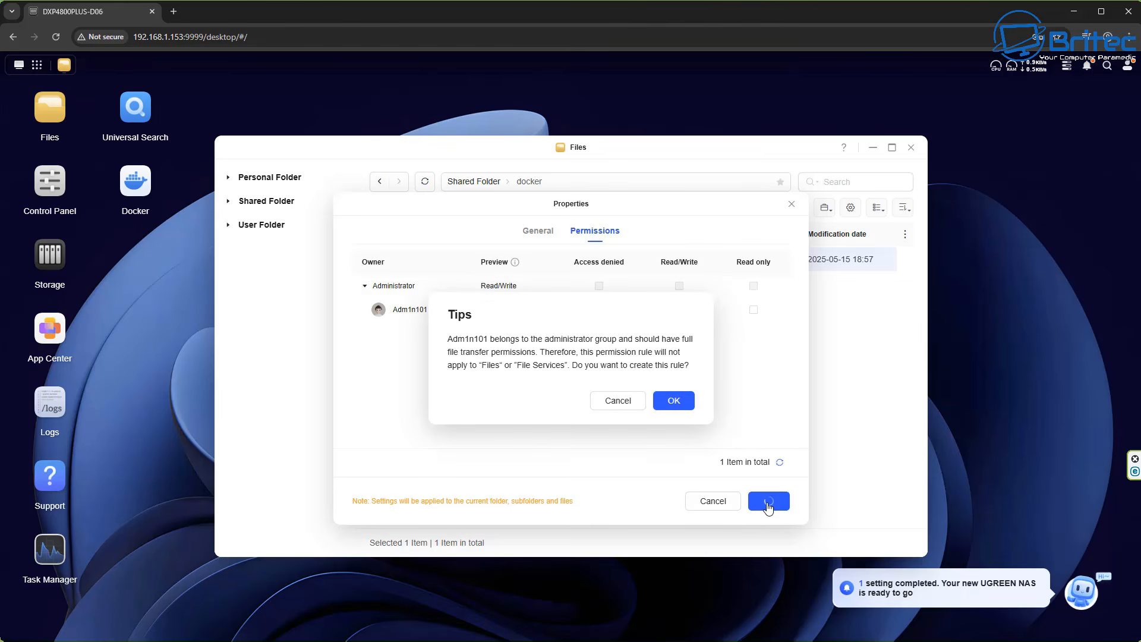
click(682, 402)
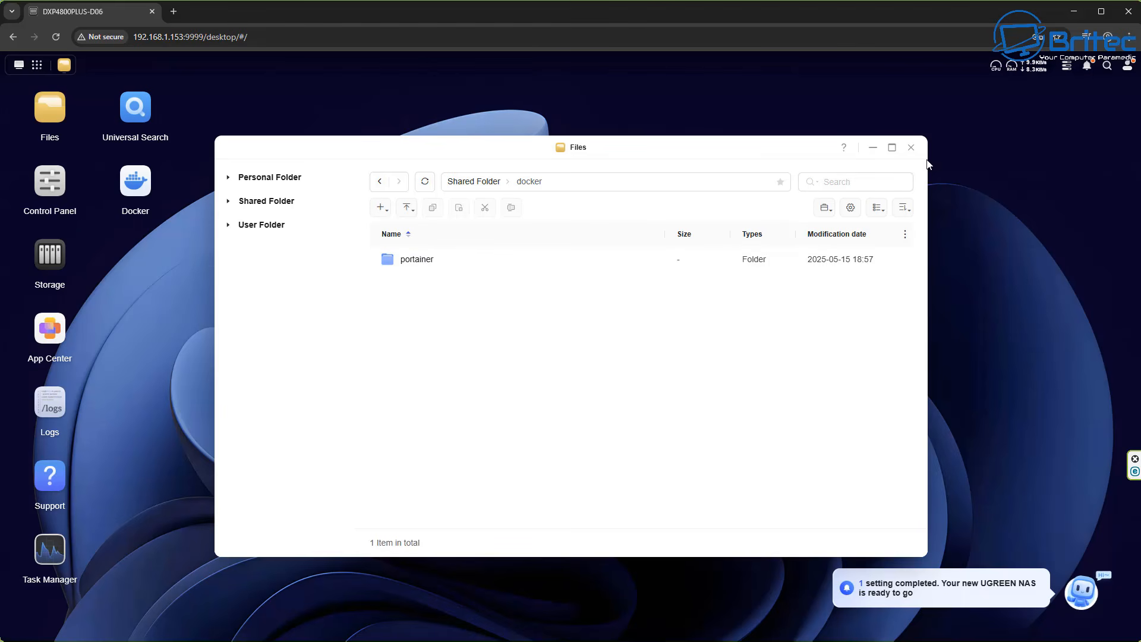
click(910, 148)
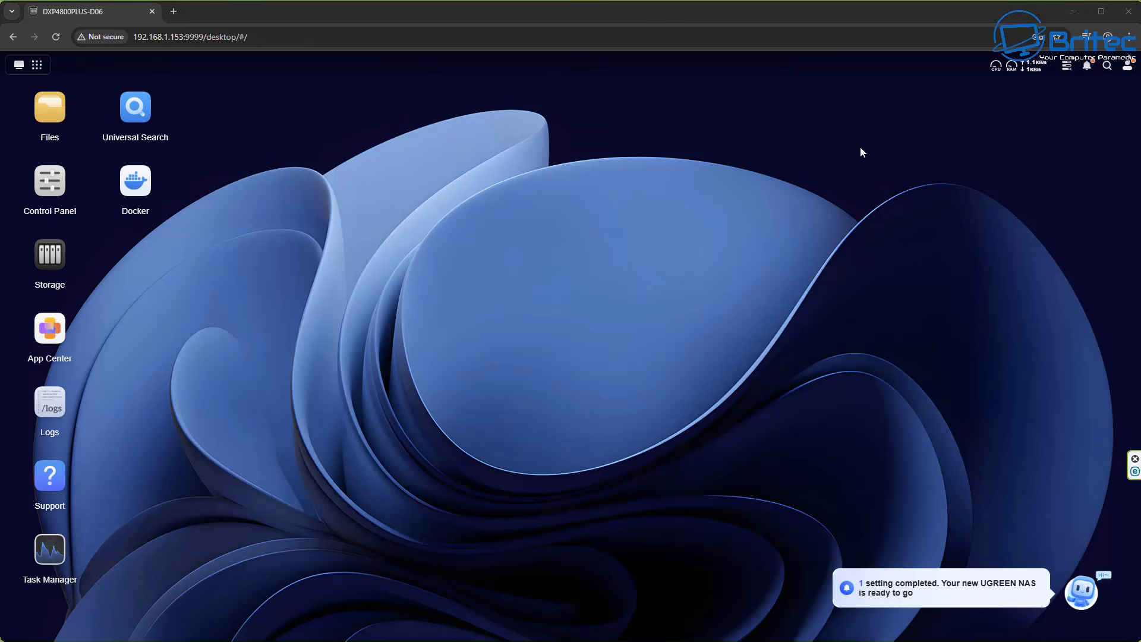
Grant the administrator user Read/Write permission on the shared docker folder and confirm the rule.
click(54, 111)
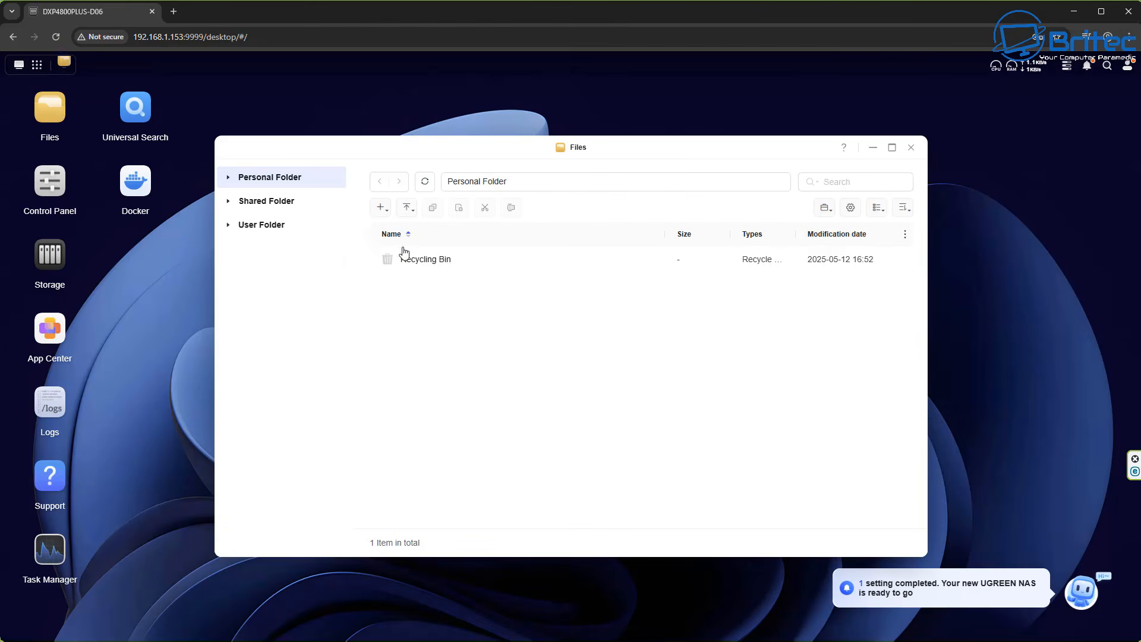
click(263, 200)
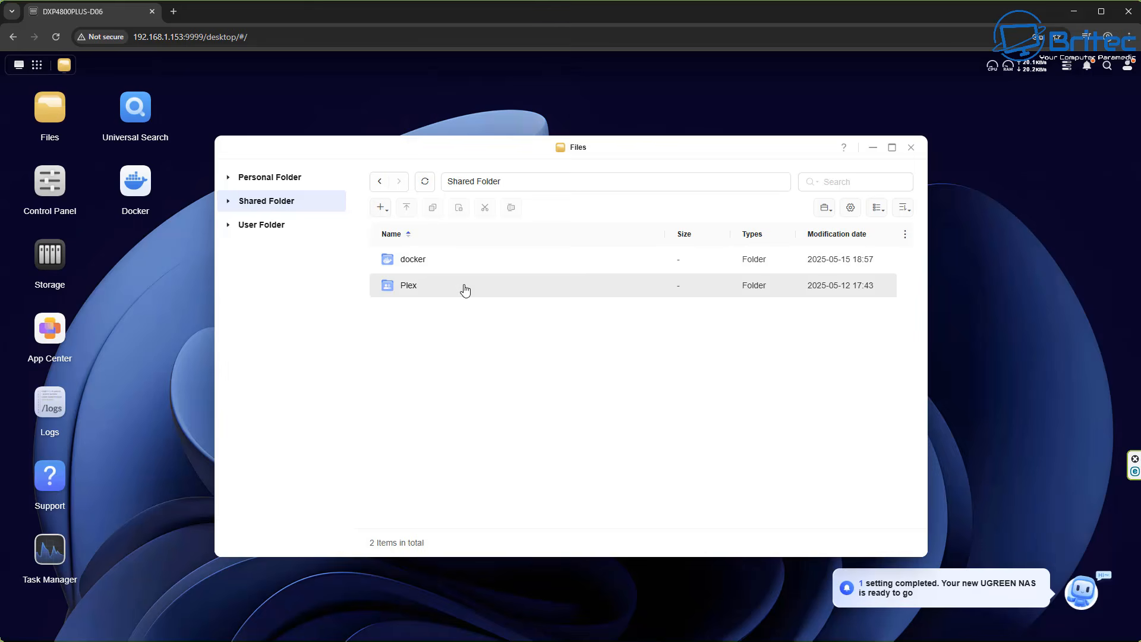
right_click(431, 260)
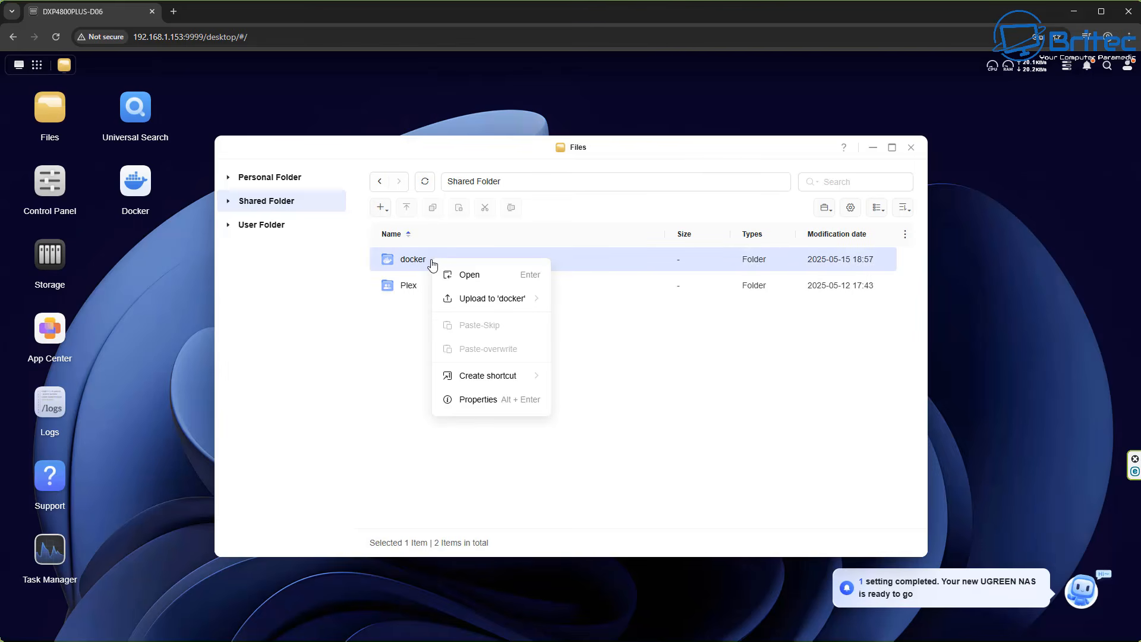
click(477, 399)
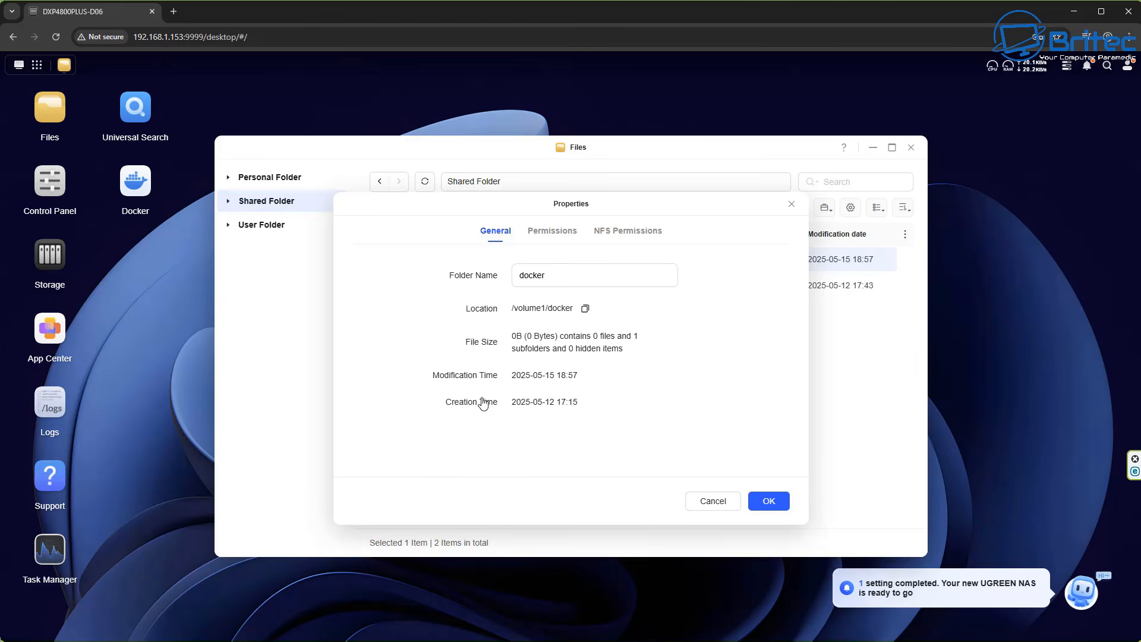
click(558, 233)
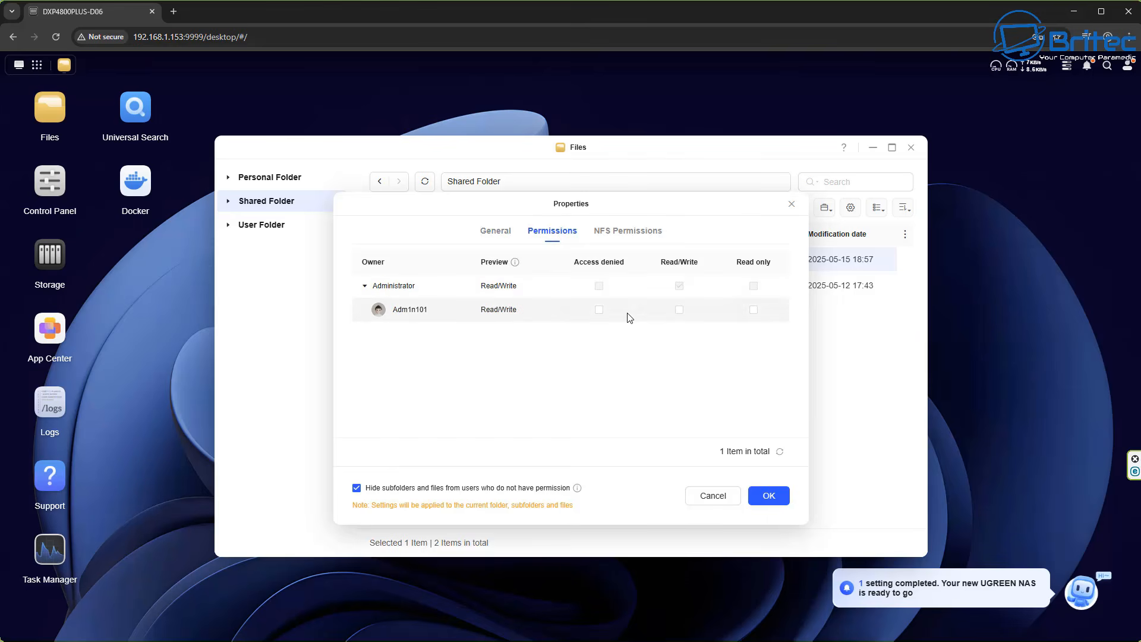
click(679, 310)
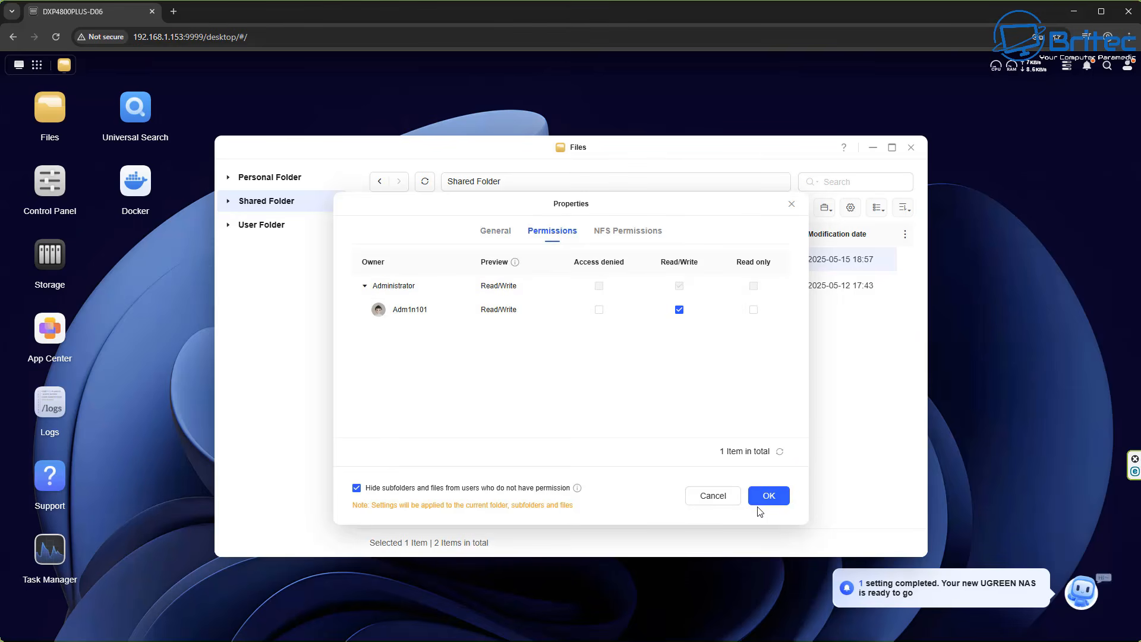
click(769, 495)
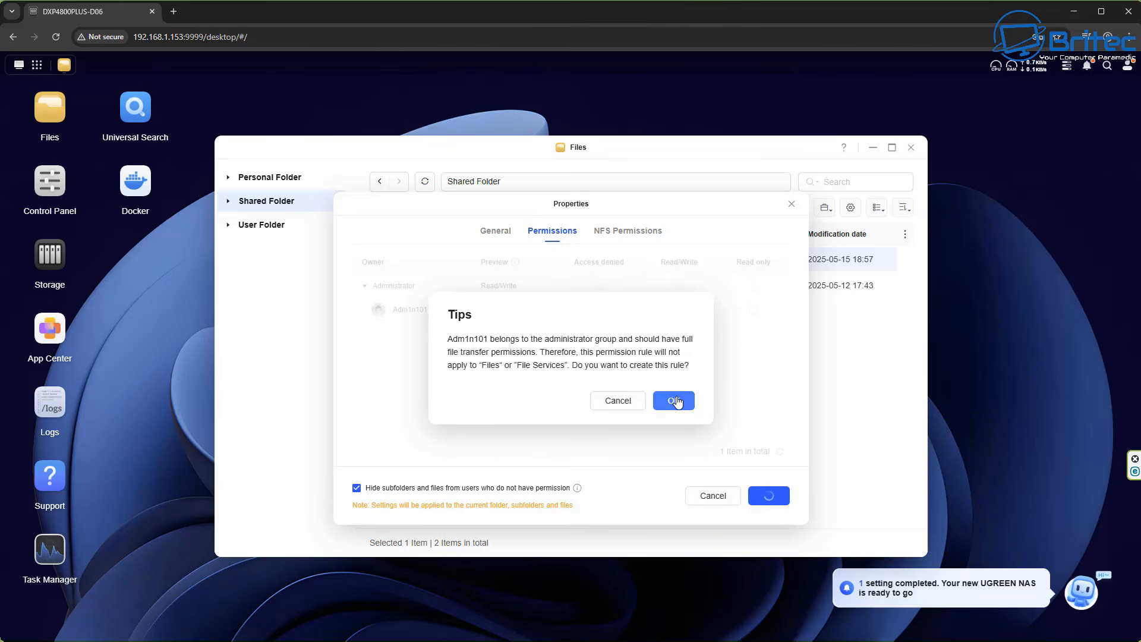
click(678, 403)
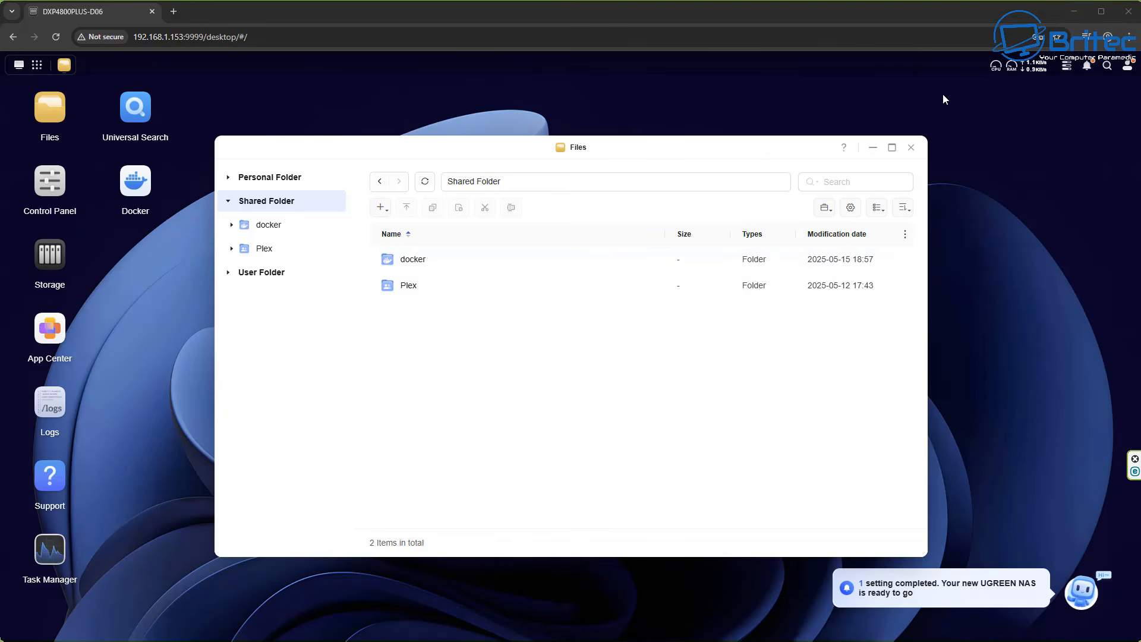
click(916, 148)
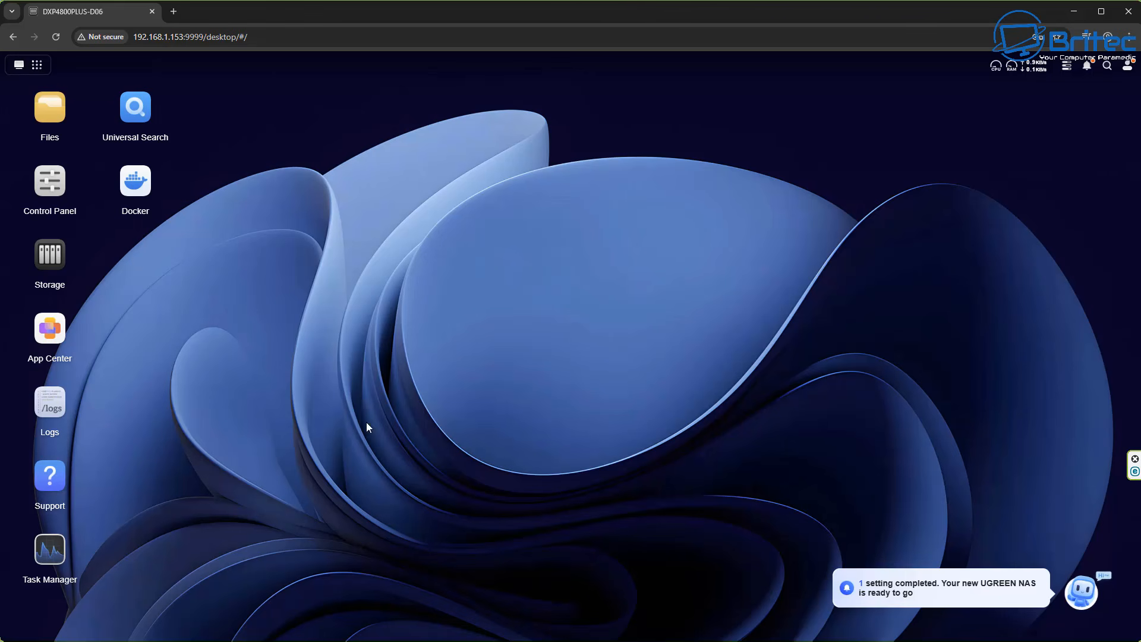
Enable SSH in the Control Panel's Terminal settings and apply the change.
click(52, 189)
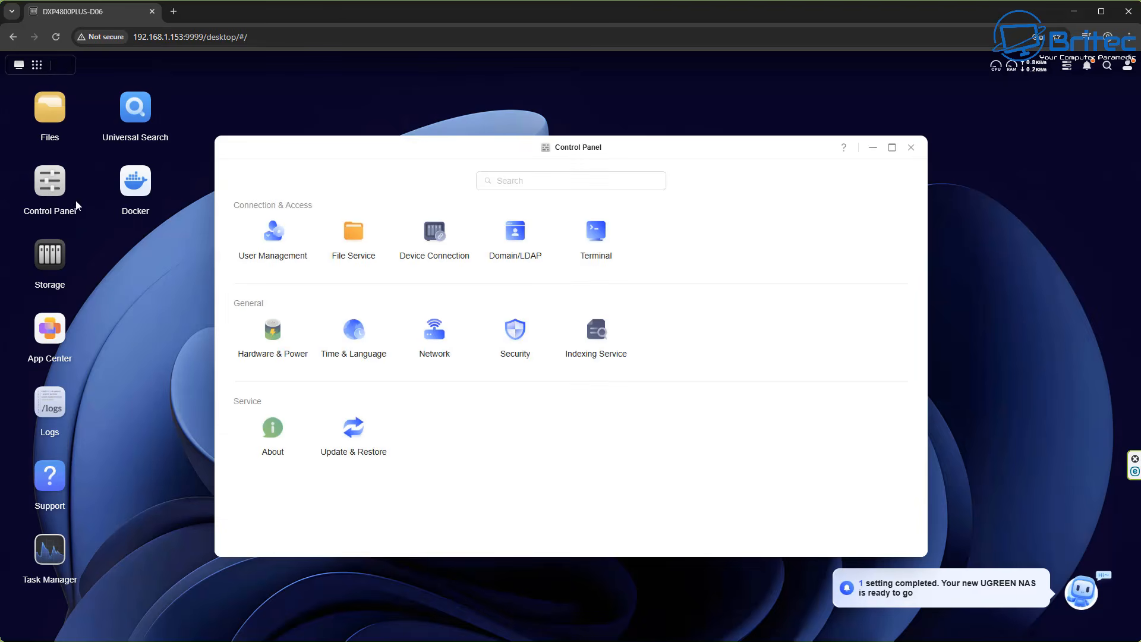
click(596, 232)
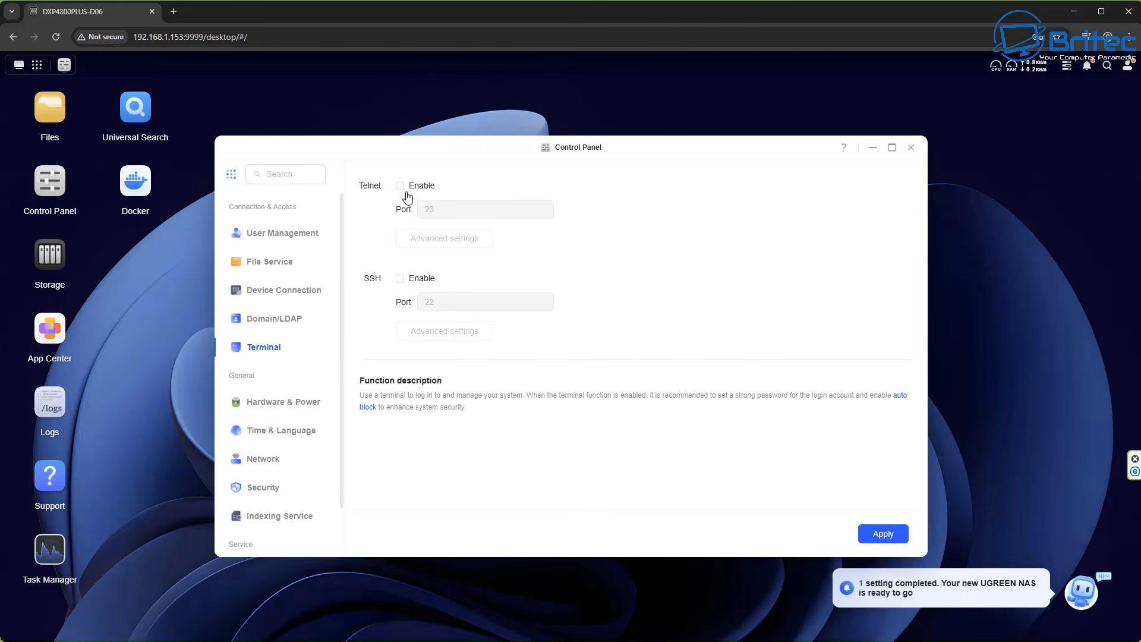
click(400, 279)
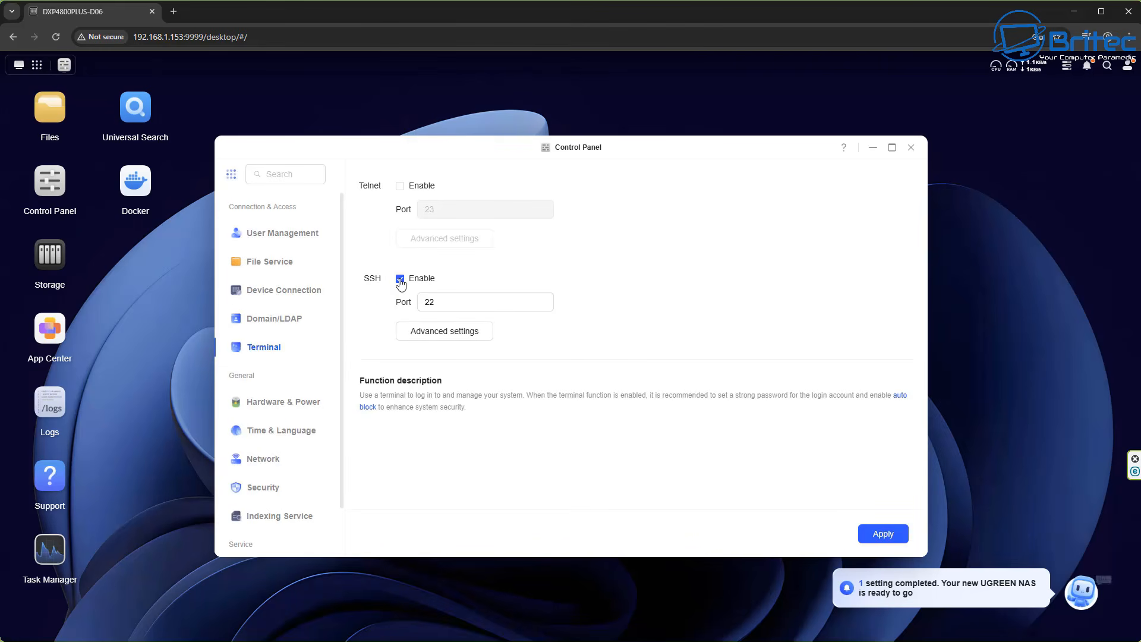
click(890, 535)
click(912, 147)
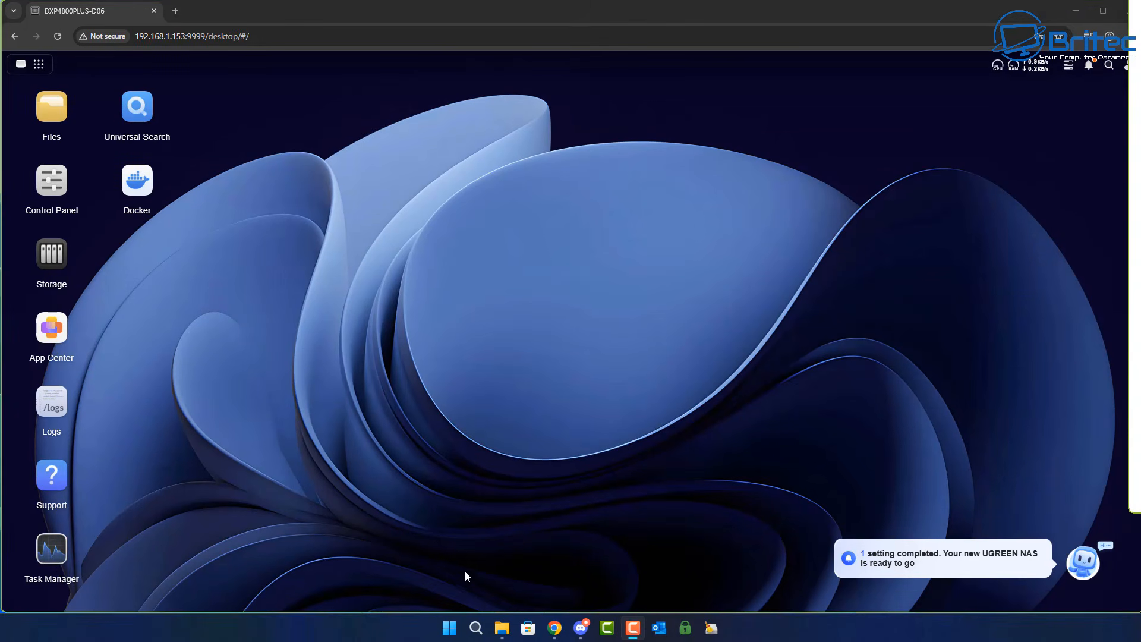
Open Command Prompt as administrator from the Start menu search for cmd.
click(449, 630)
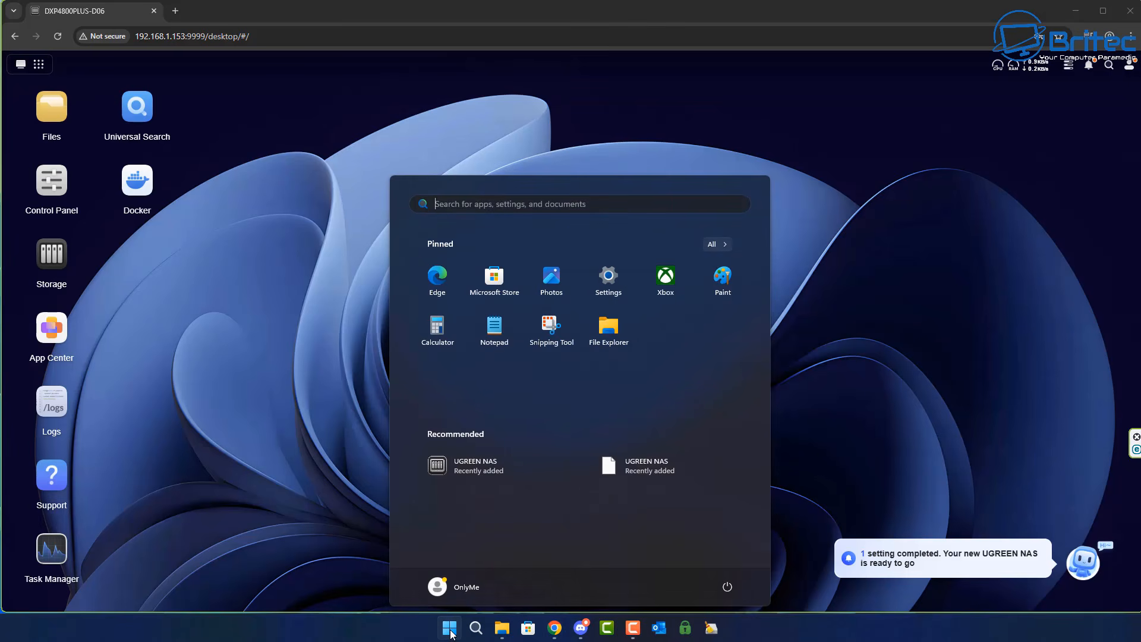
text(cmd)
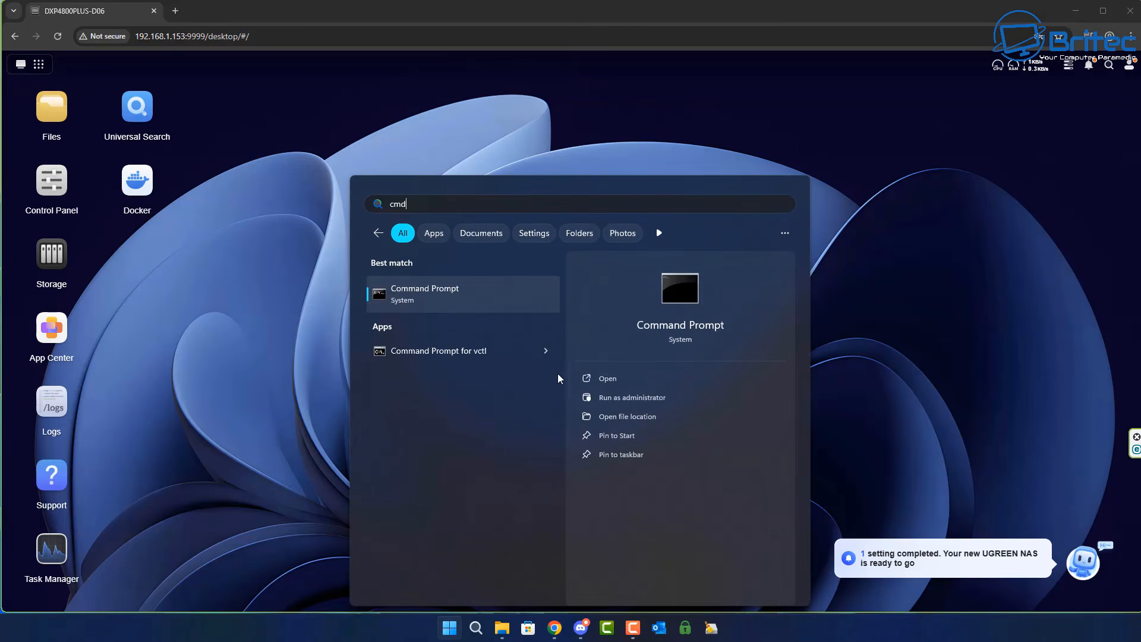
click(615, 394)
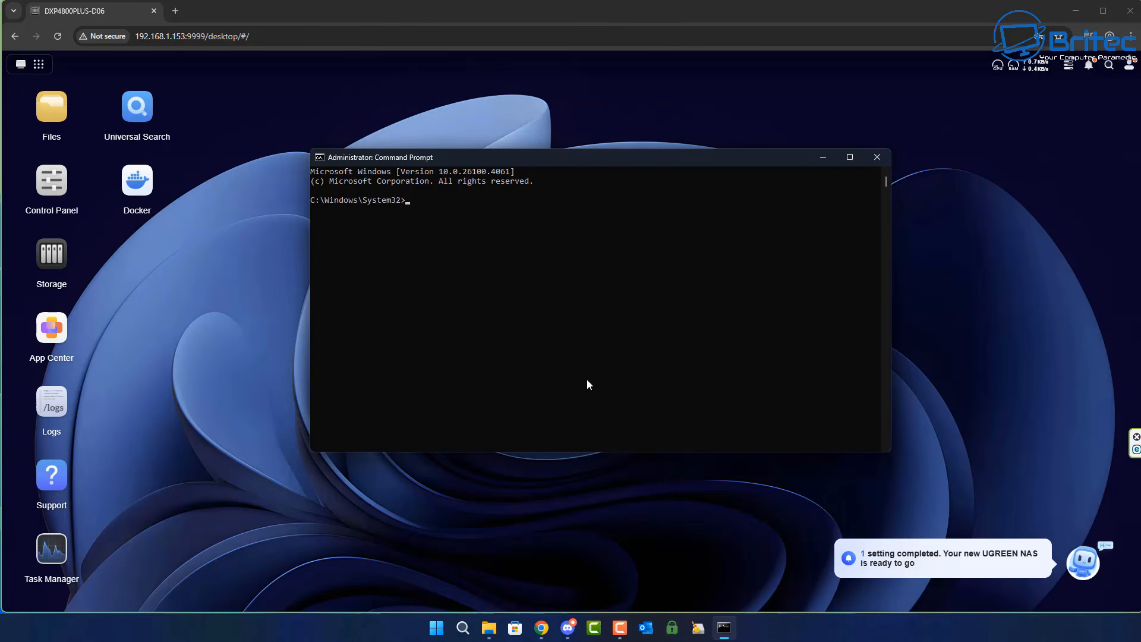
Connect over SSH to the NAS at 192.168.1.153 on port 22 as the administrator user.
text(h Adm)
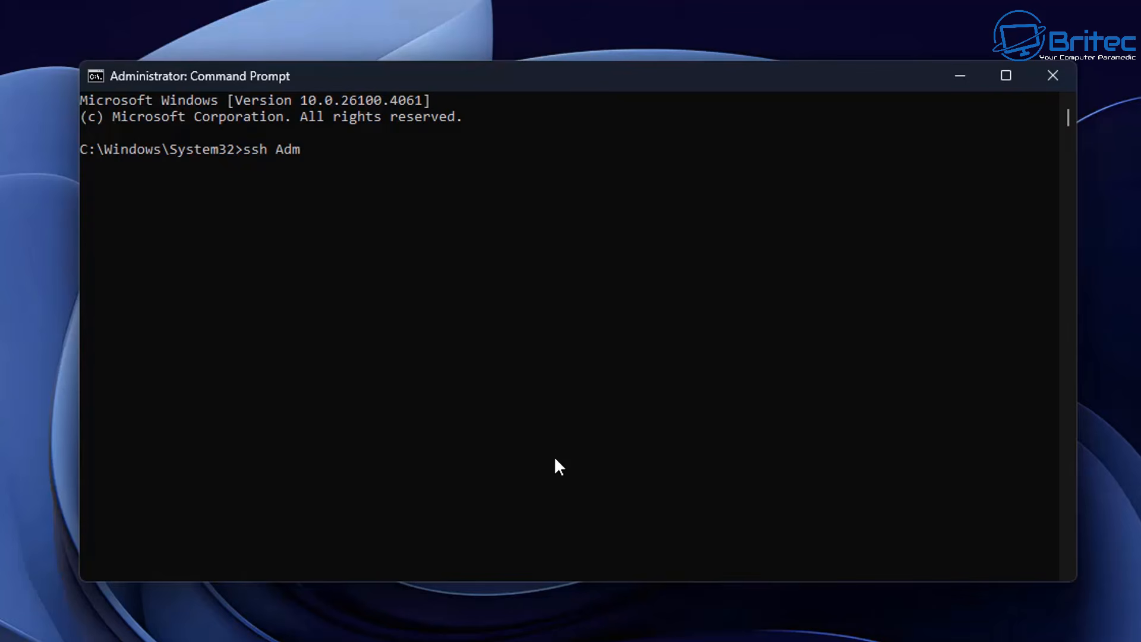
text(10101)
key(BackSpace)
key(BackSpace)
text(@192.168)
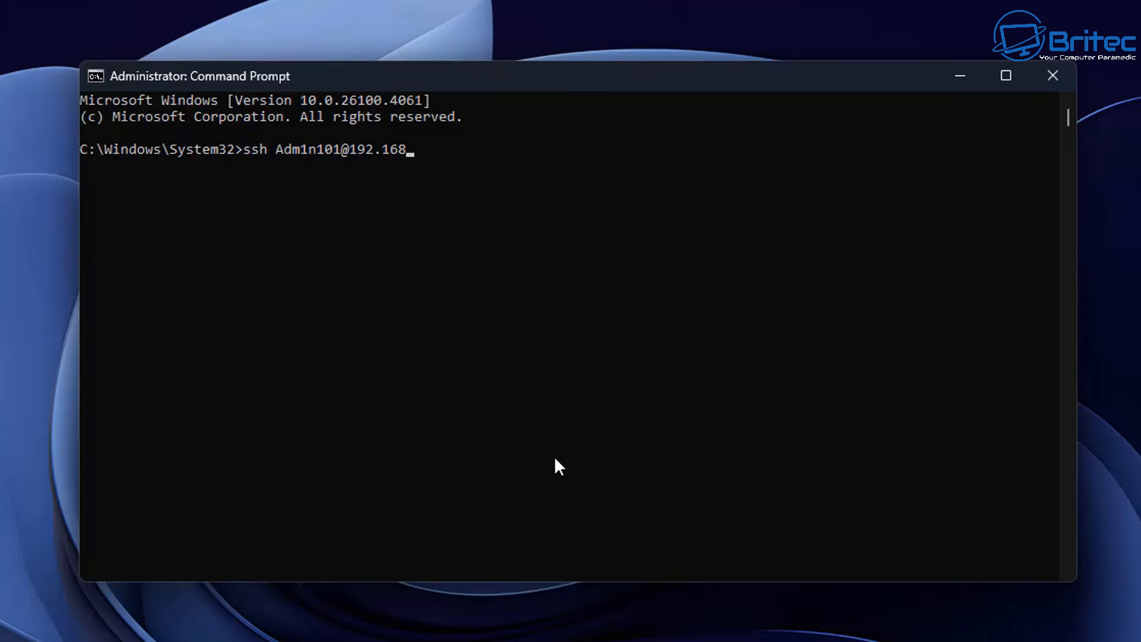
text(.1.153 -p22)
key(Return)
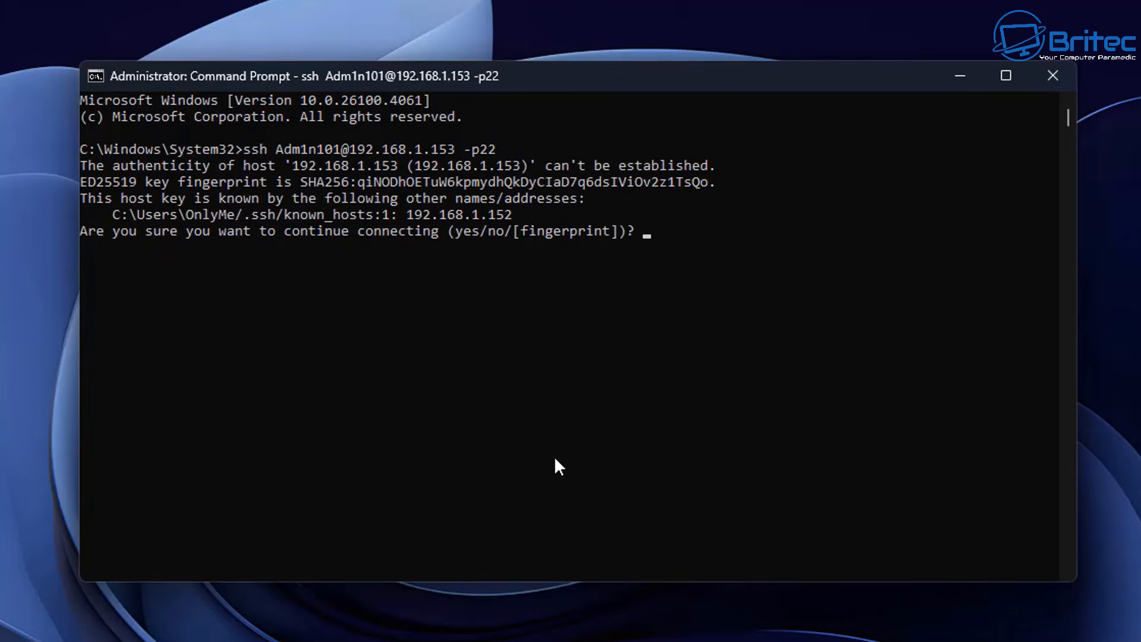
Accept the NAS host key with yes and enter the administrator account password to log in.
text(y)
key(Return)
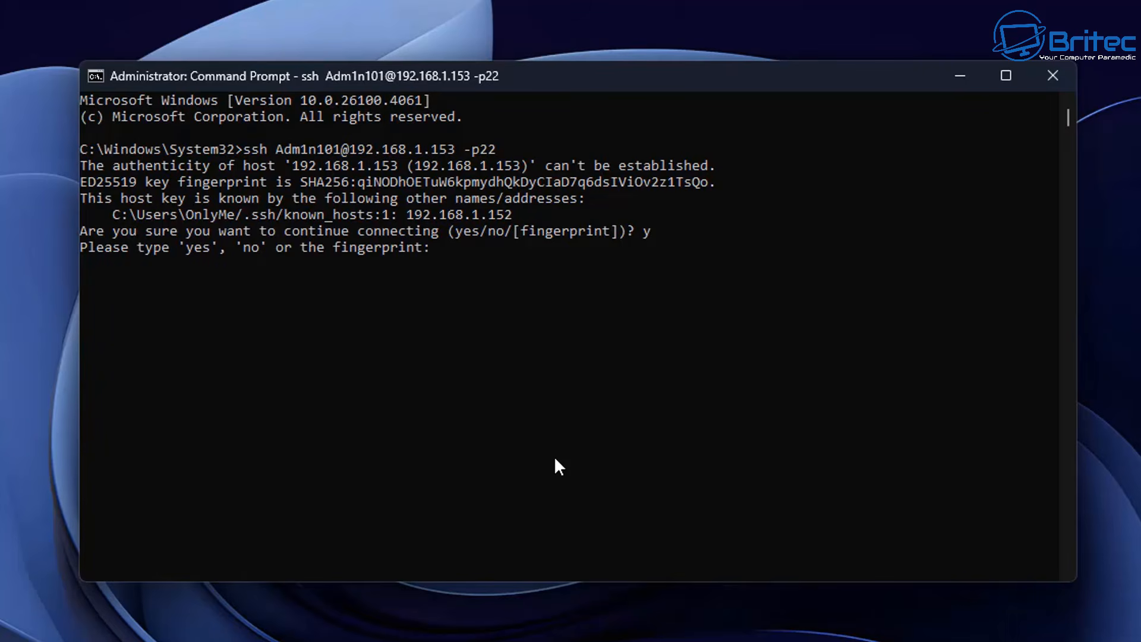
text(yes)
key(Return)
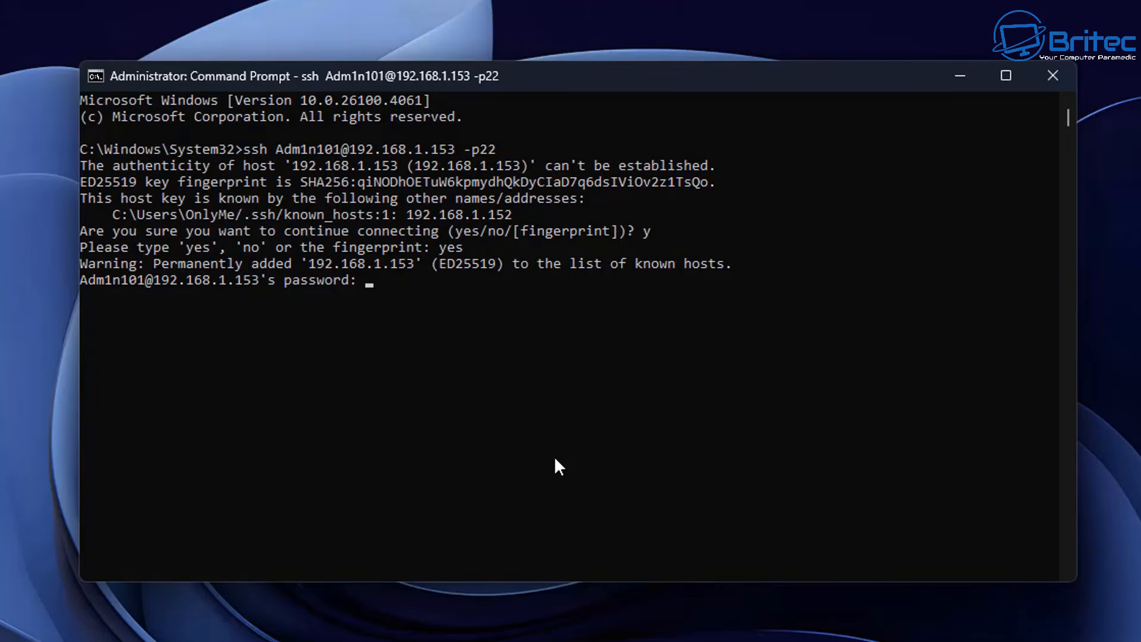
key(Return)
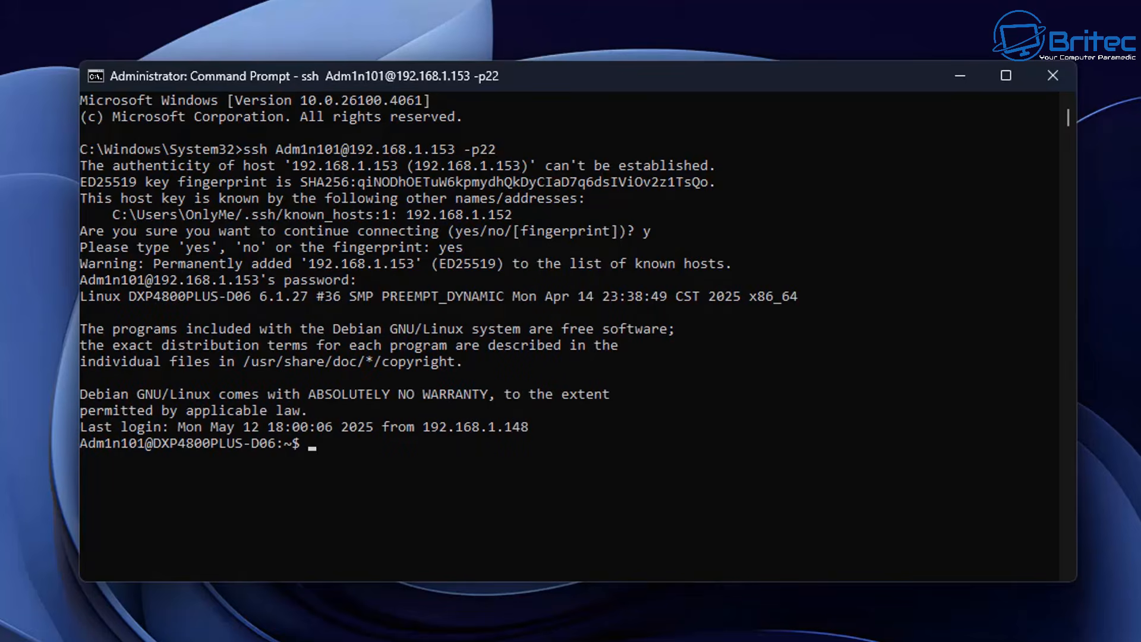
Switch to a root shell with sudo su - and enter the administrator password.
click(812, 426)
text(sudo su -)
key(Return)
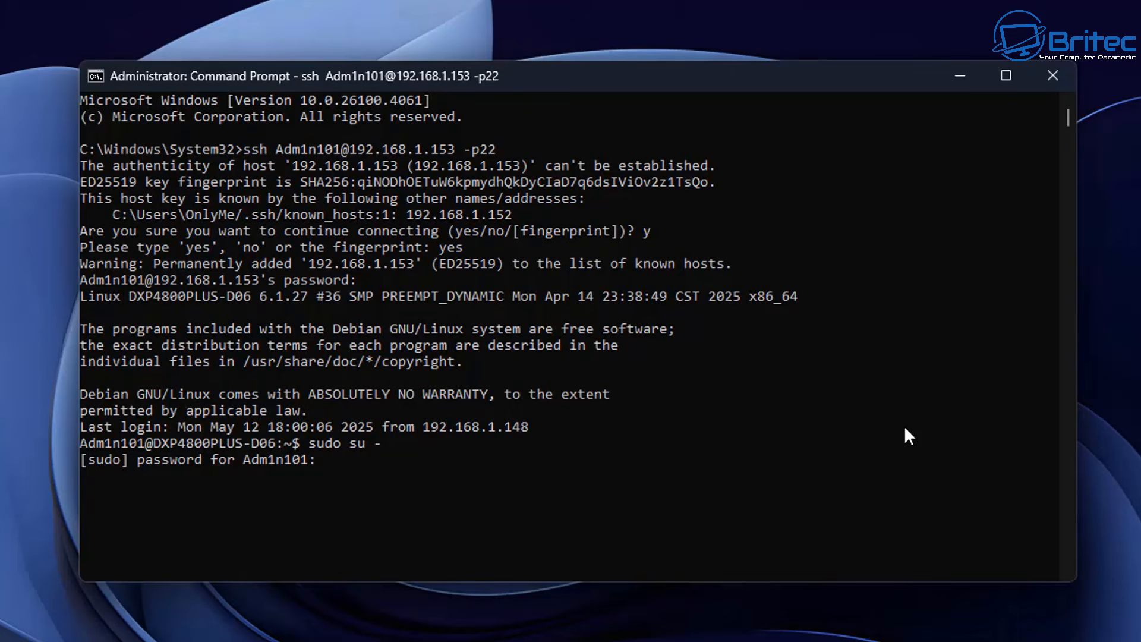
key(Return)
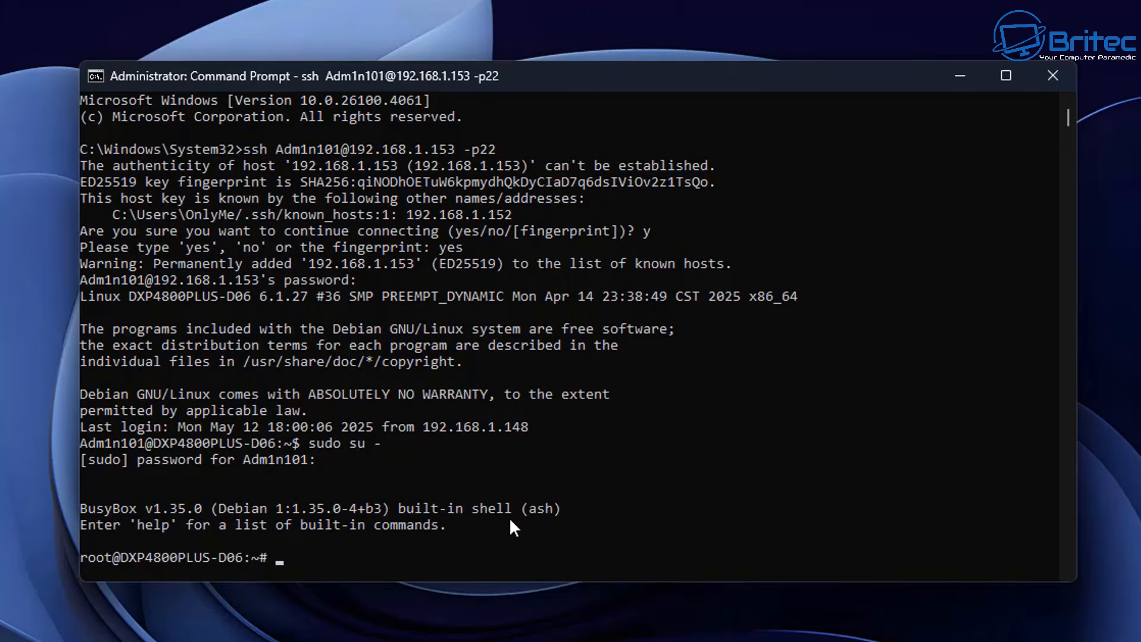
Paste and run the docker run command starting portainer/portainer-ce on ports 8000 and 9000 with data in /volume1/docker/portainer.
scroll(514, 528, down, 1)
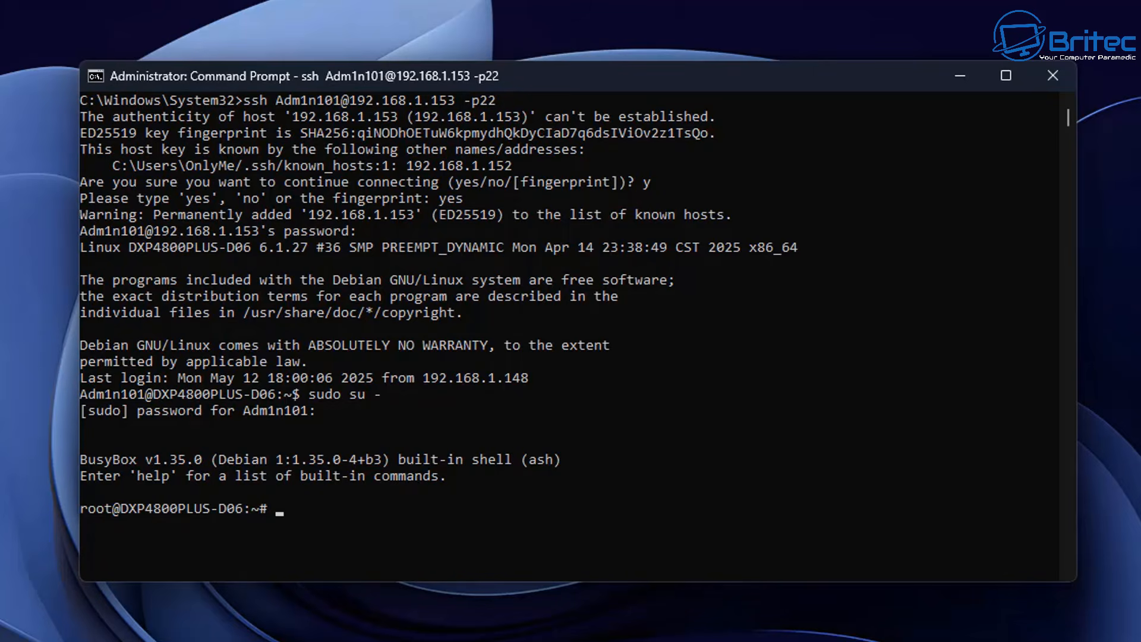
click(924, 294)
text(docker run -d -p 8000:8000 -p 9000:9000 --name=portainer --restart=always -v /var/run/docker.sock:/var/run/docker.sock -v /volume1/docker/portainer:/data portainer/portainer-ce)
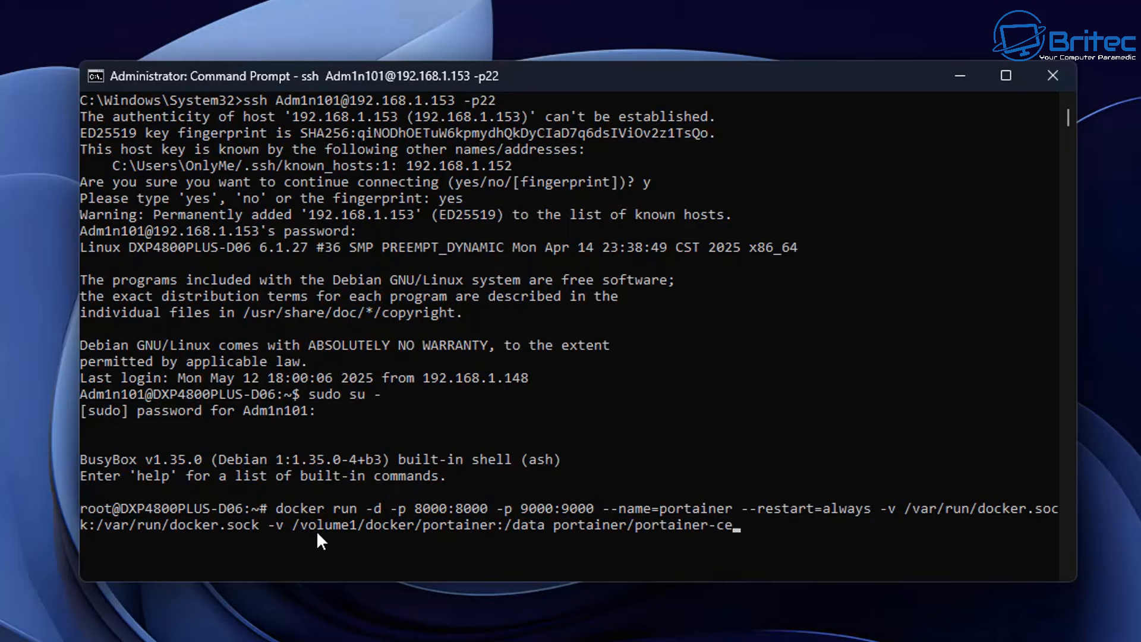
drag(302, 525, 352, 529)
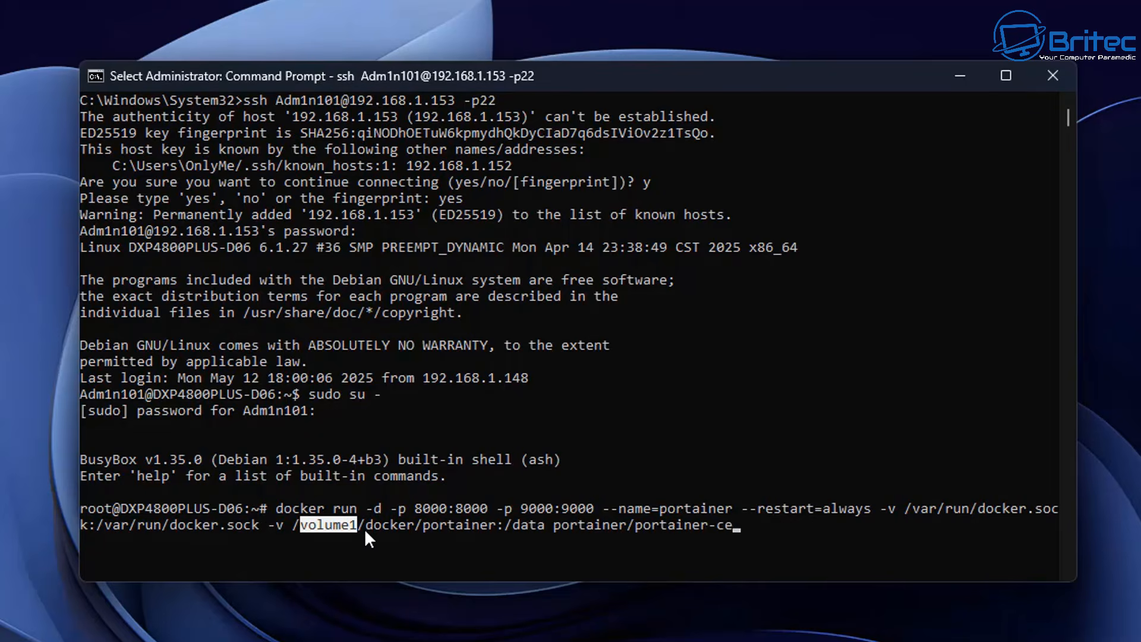
drag(366, 525, 386, 526)
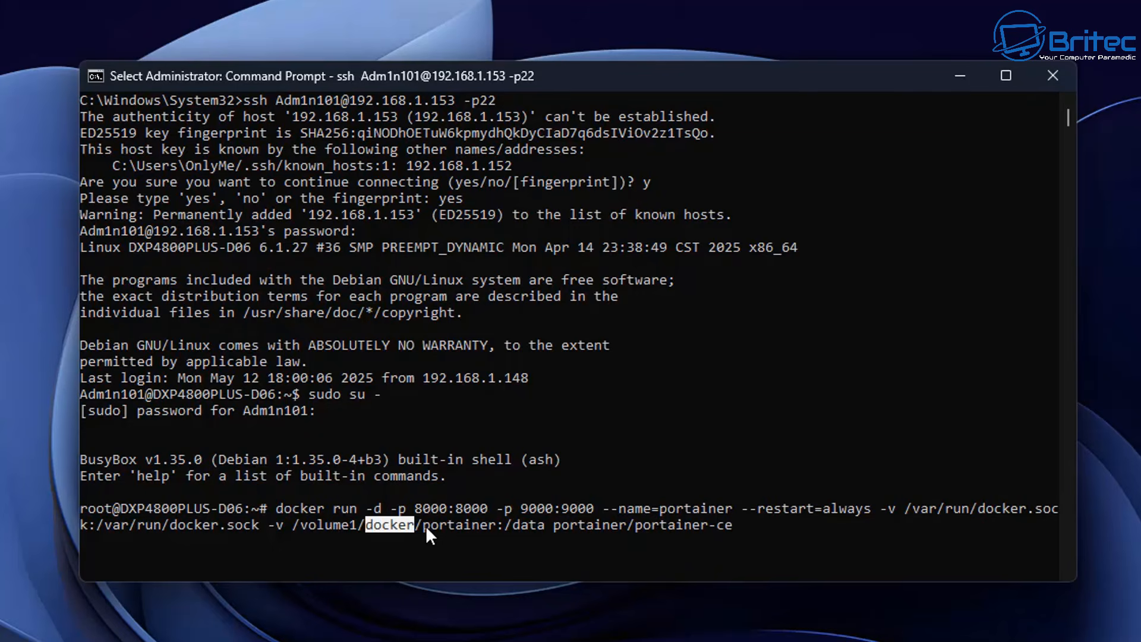
drag(424, 525, 488, 532)
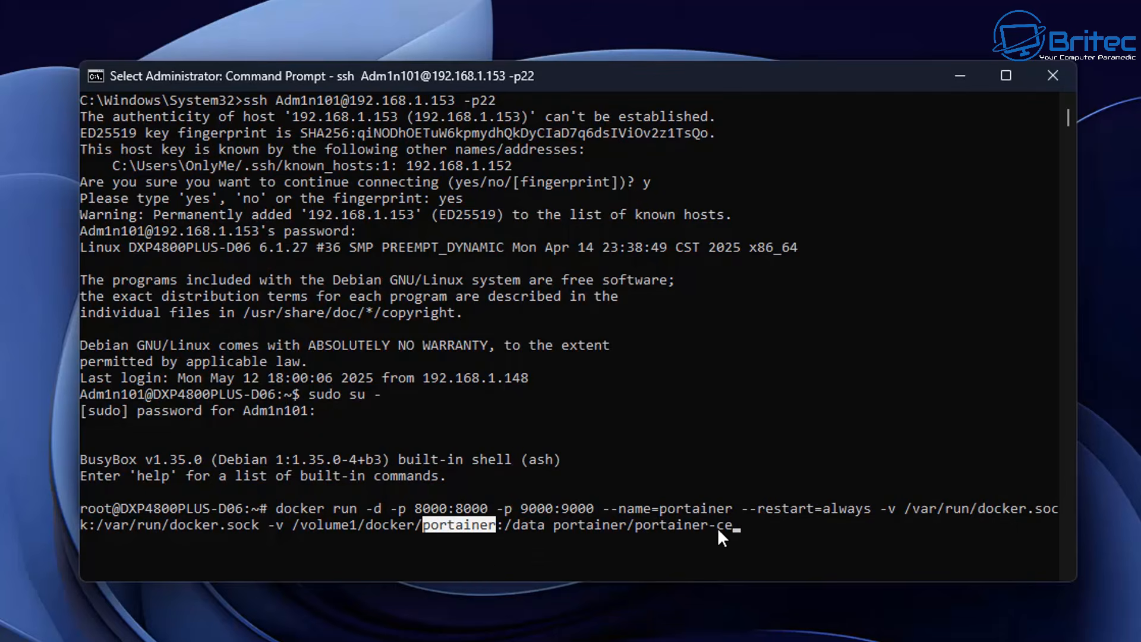
click(581, 509)
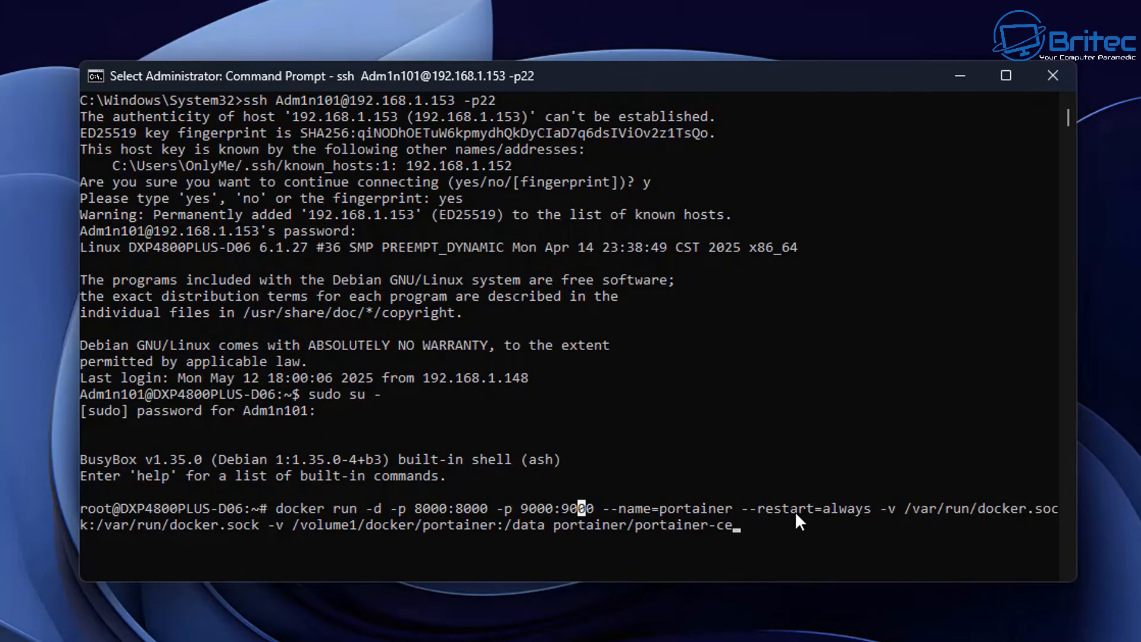
drag(761, 510, 869, 512)
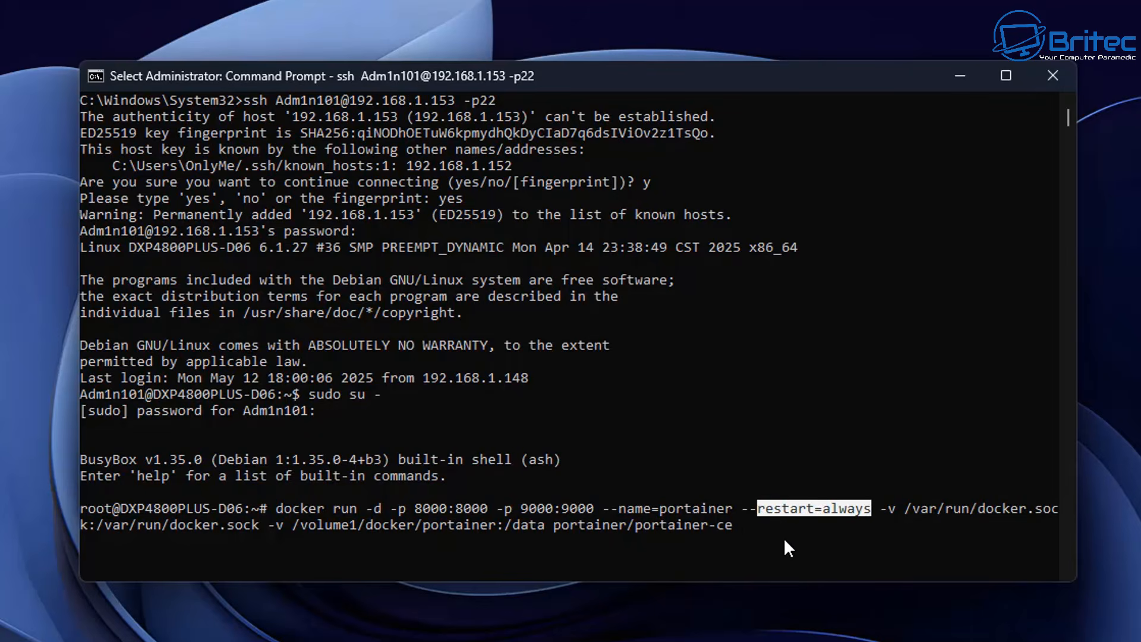
click(742, 534)
key(Return)
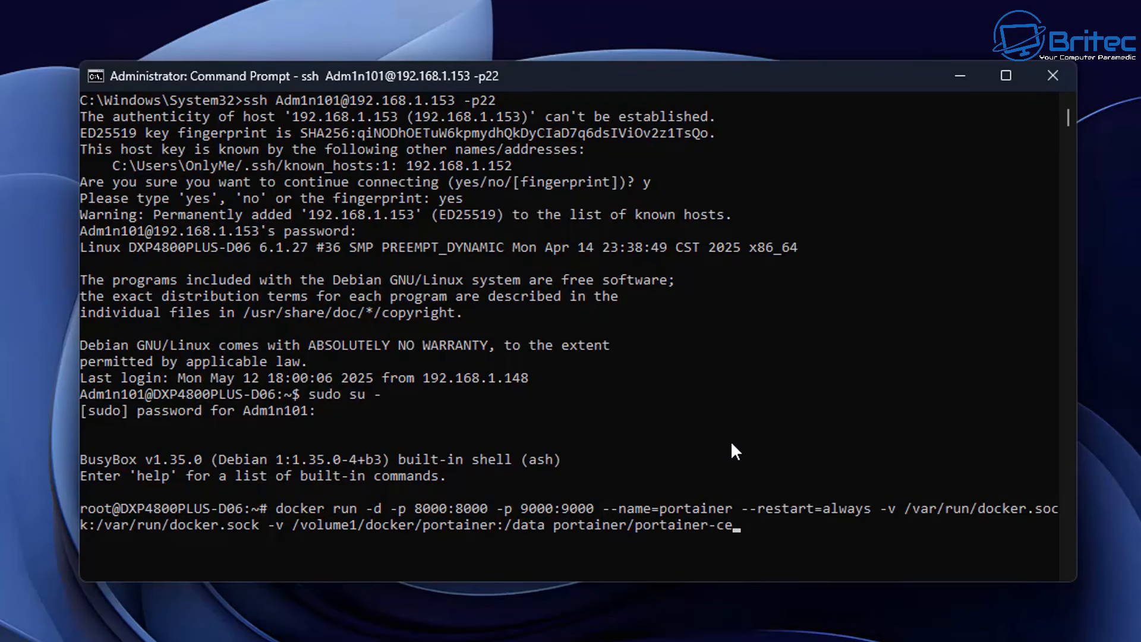
key(Return)
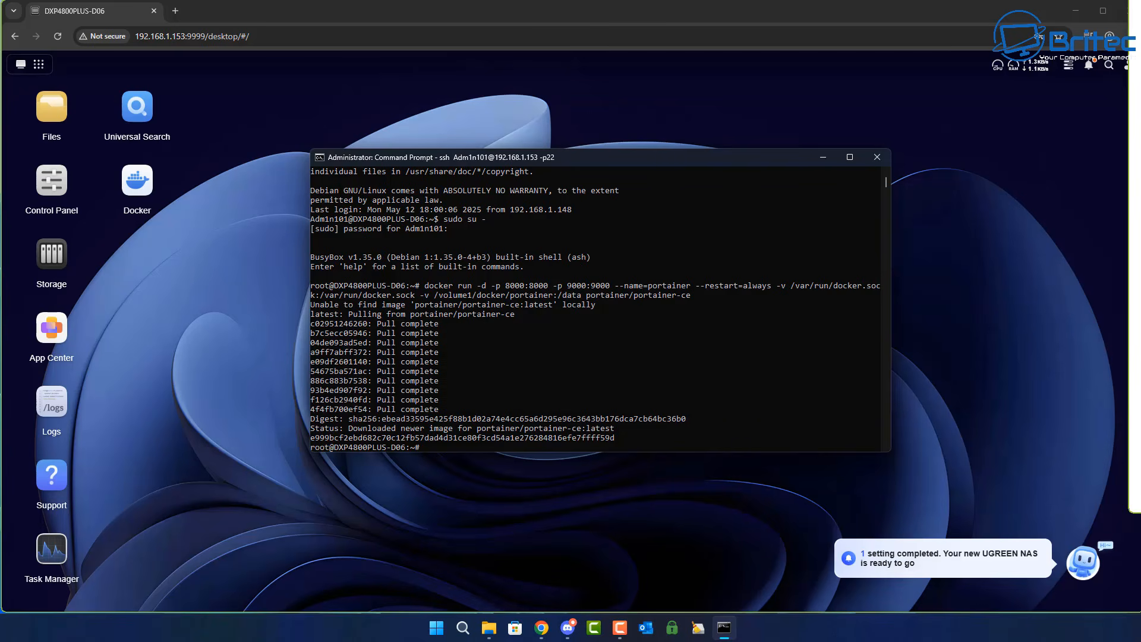
Browse in Files to the portainer folder inside the shared docker folder to examine its contents, then close Files.
click(1080, 105)
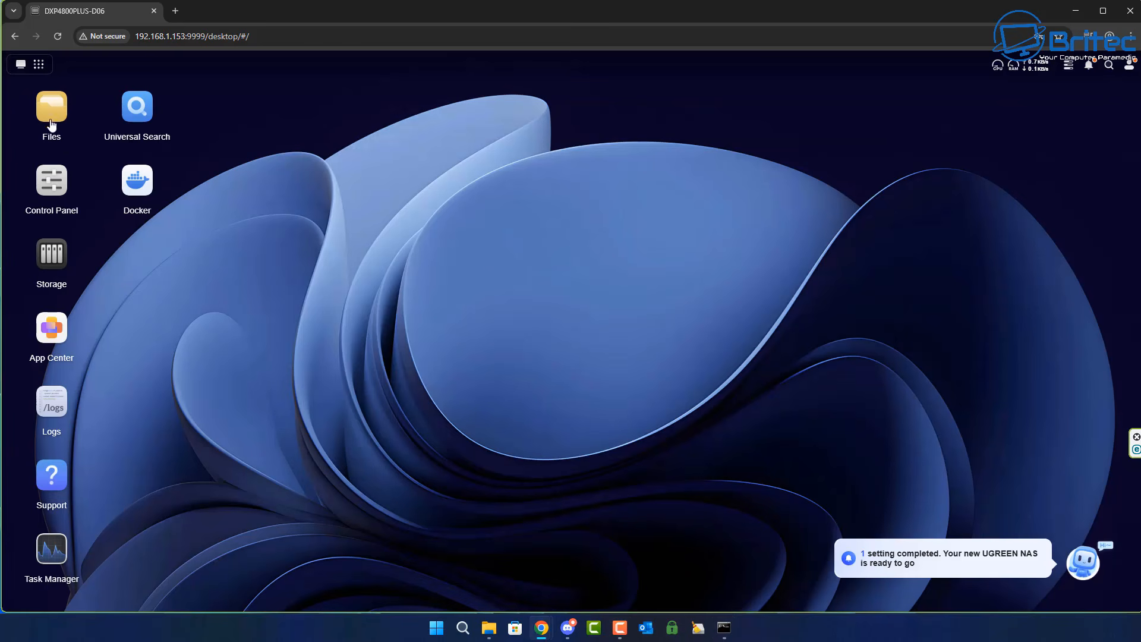
double_click(49, 115)
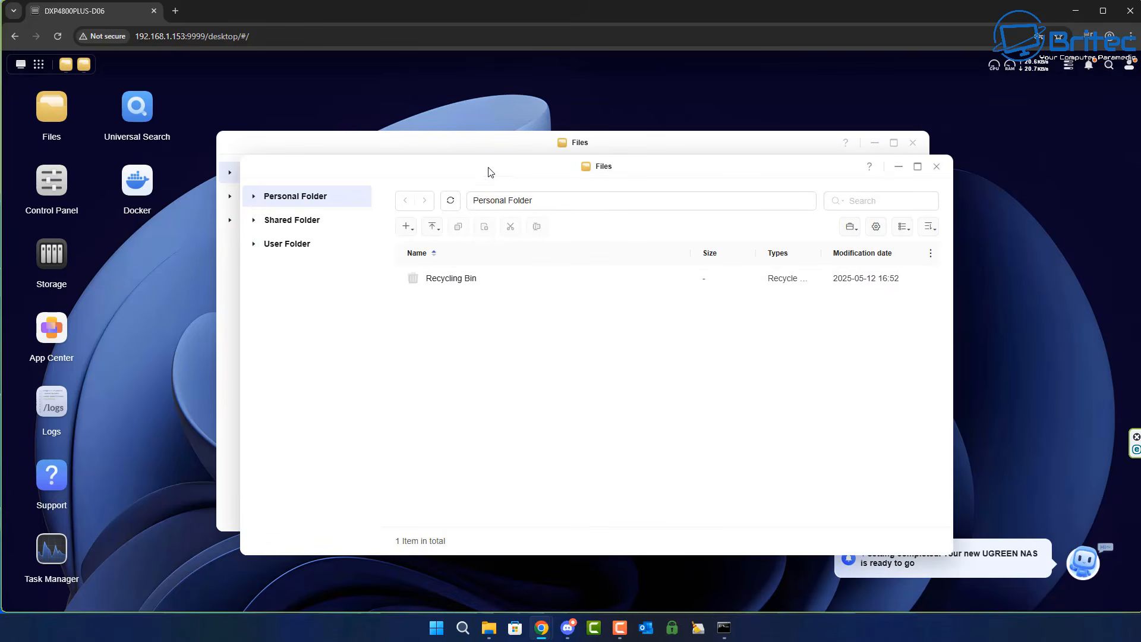
drag(487, 166, 457, 144)
click(291, 205)
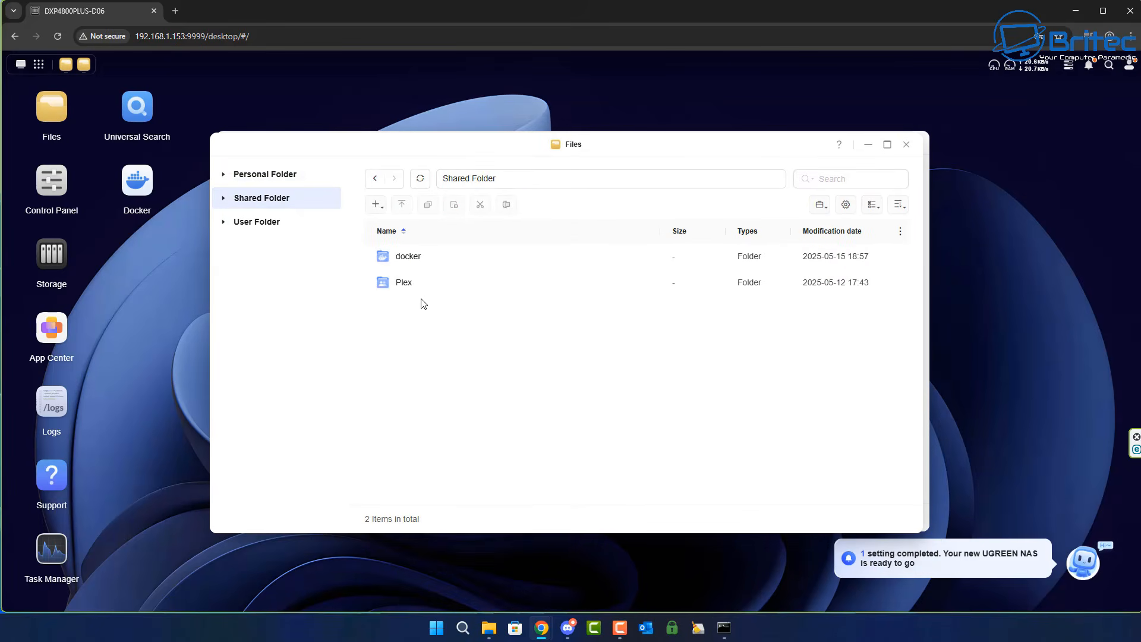
double_click(409, 256)
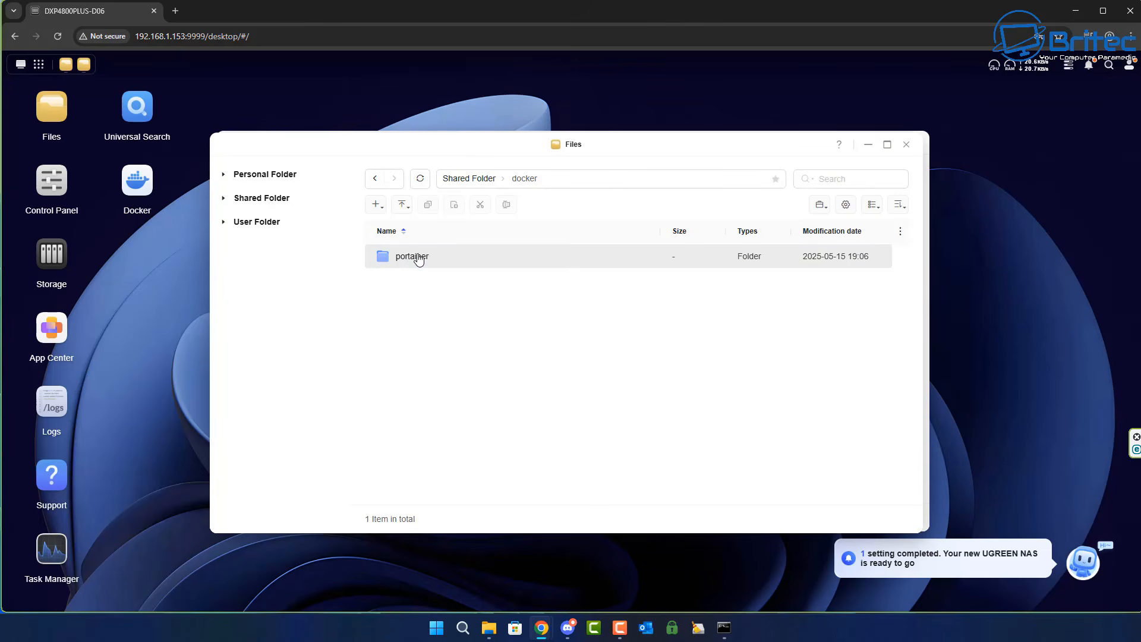
double_click(411, 256)
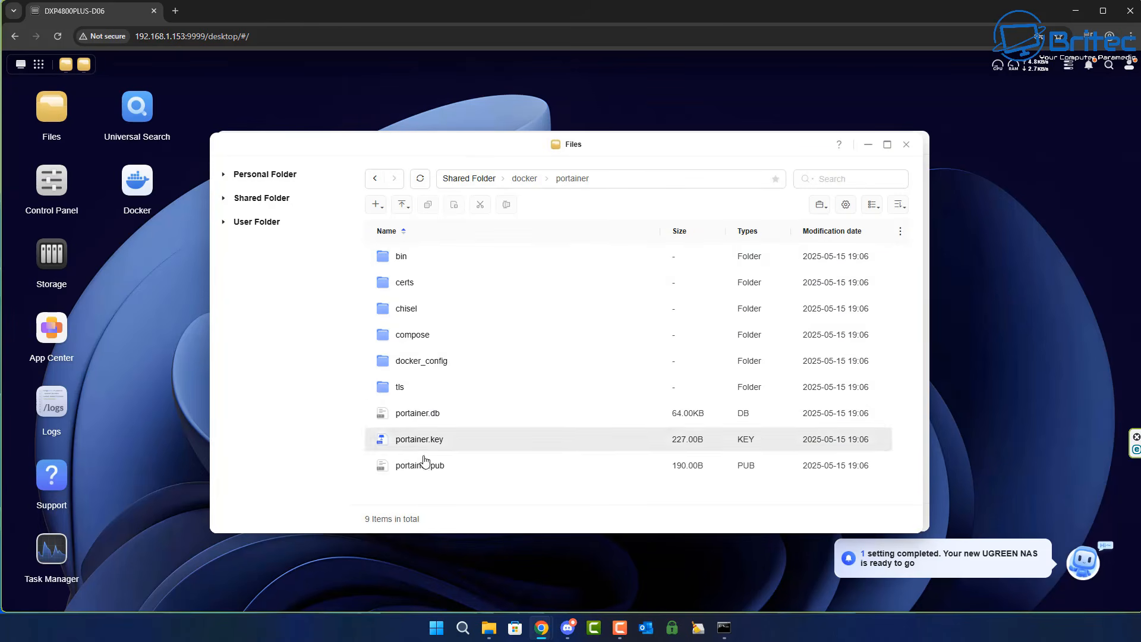
click(910, 149)
click(912, 143)
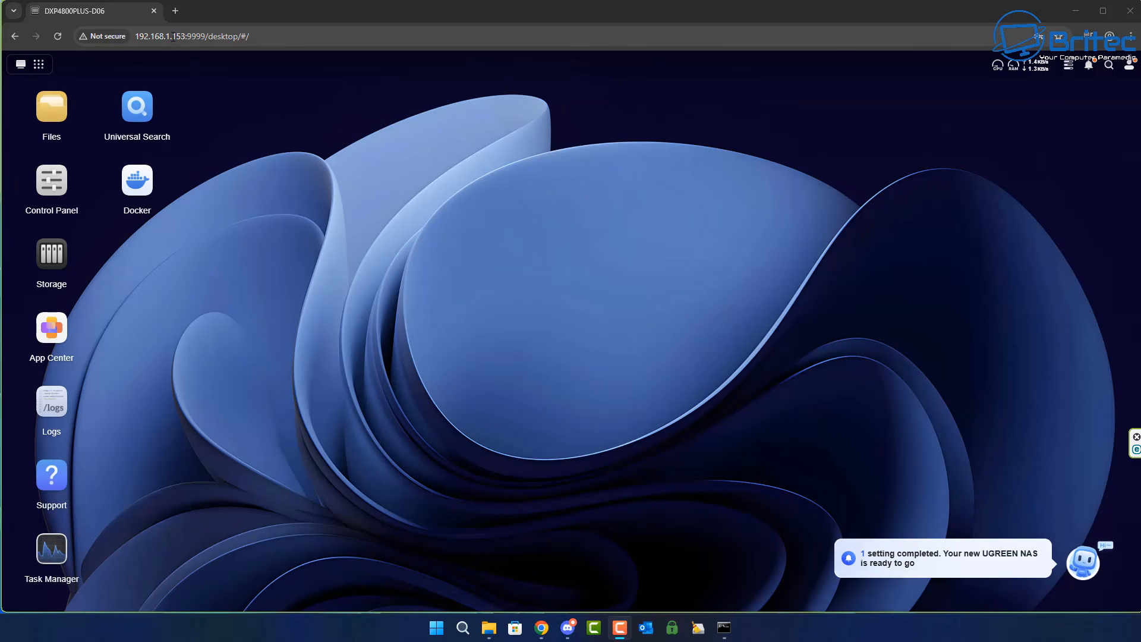
drag(205, 36, 106, 38)
key(ctrl+c)
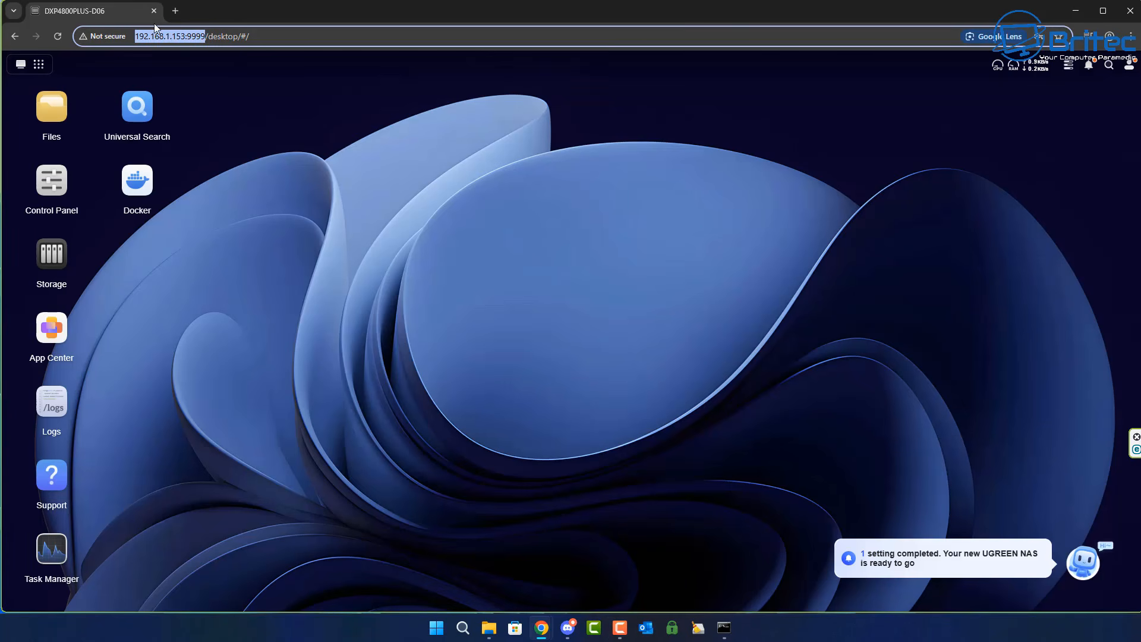
click(174, 11)
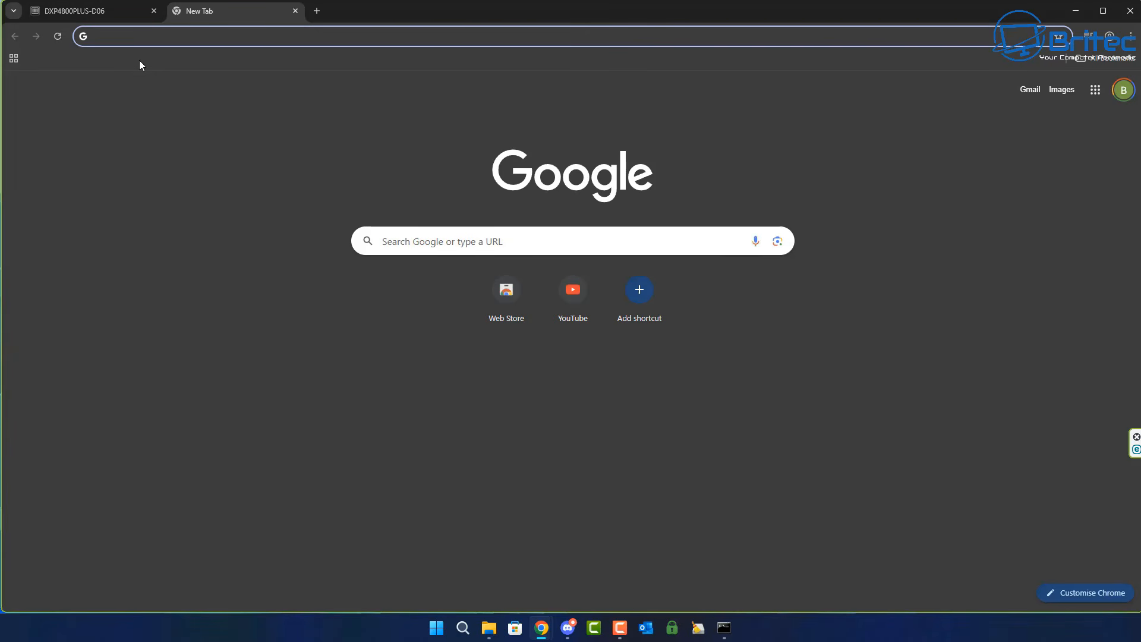
right_click(116, 33)
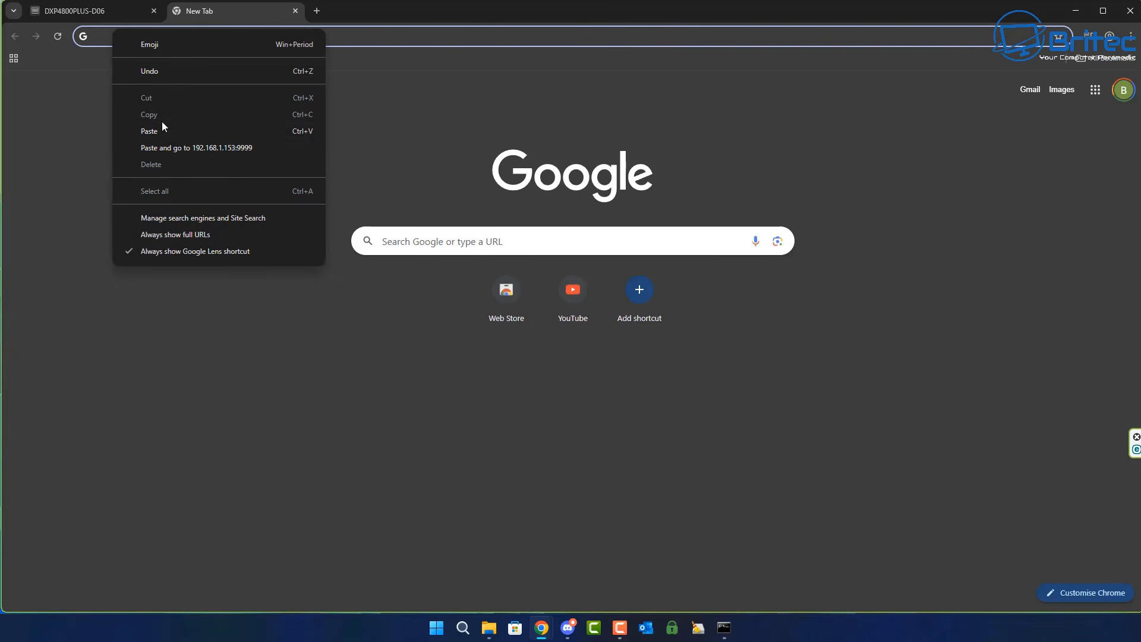
click(168, 132)
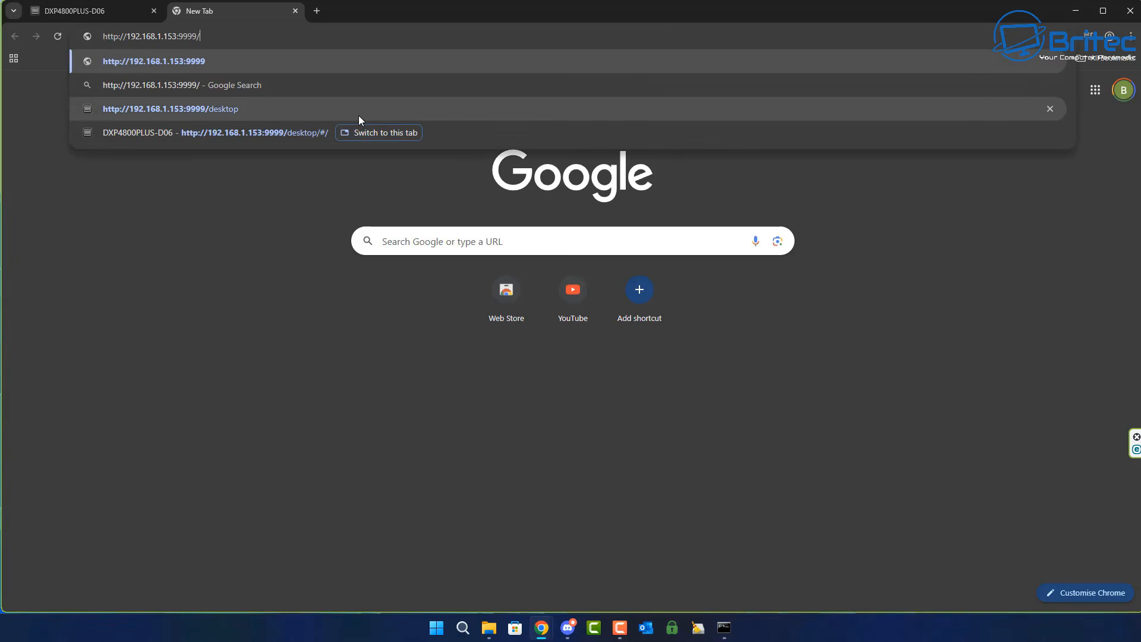
key(BackSpace)
key(BackSpace)
key(BackSpace)
key(BackSpace)
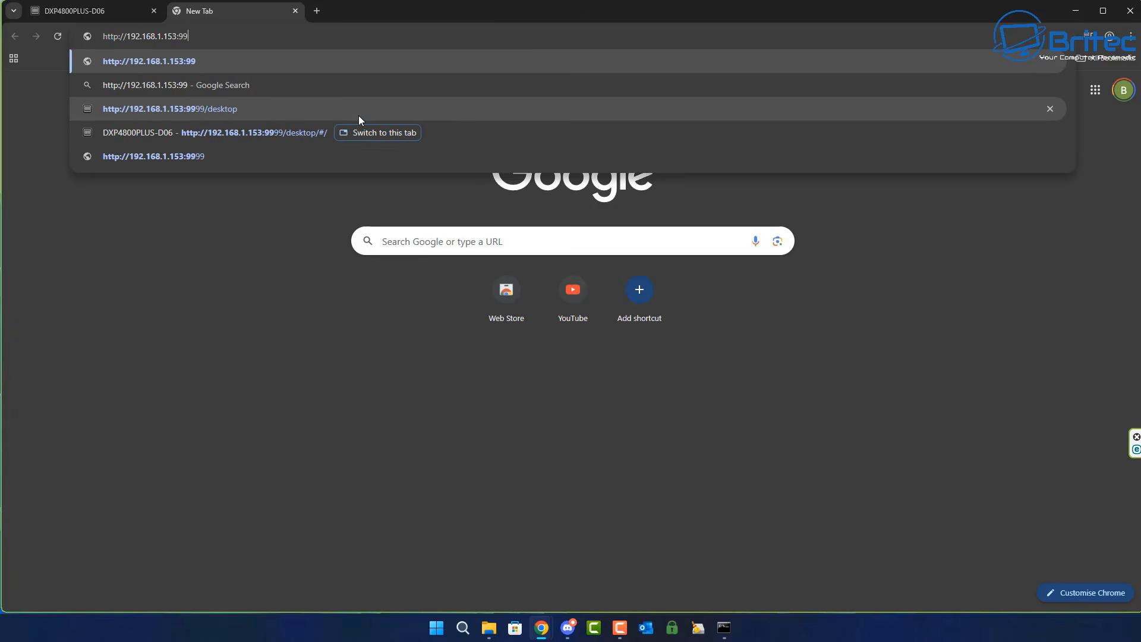
text(000)
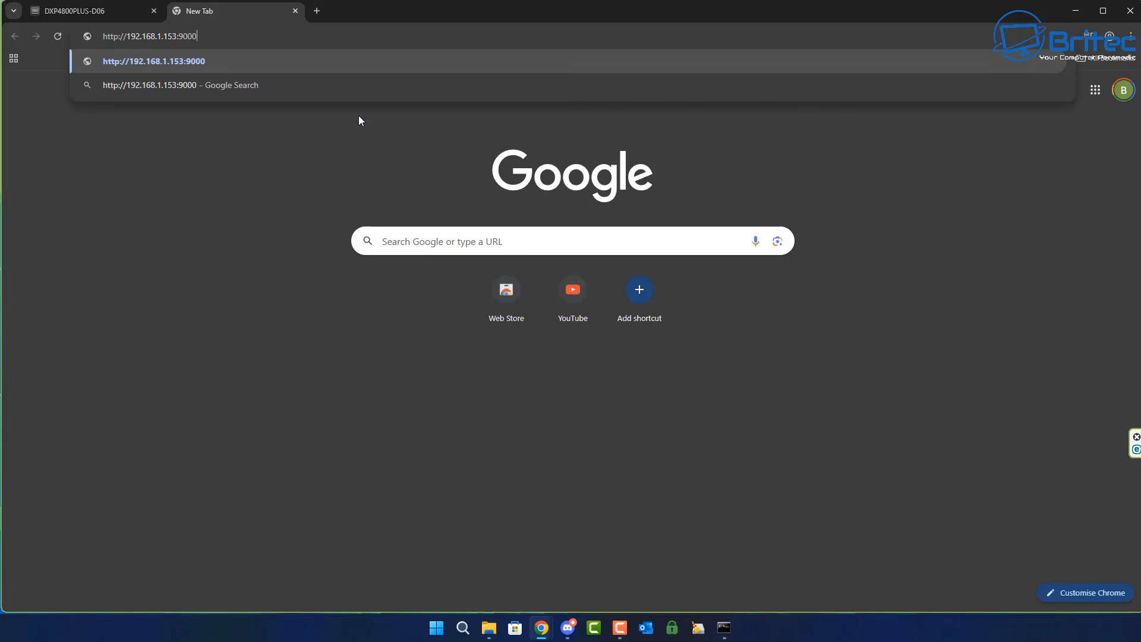
key(Return)
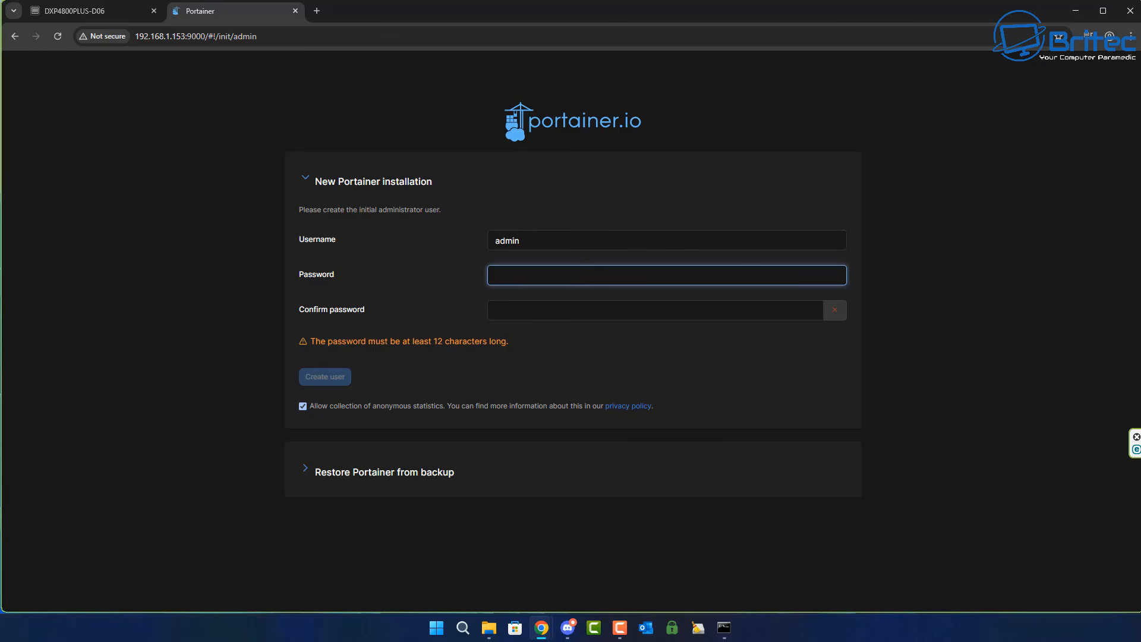
Replace the default username with the NAS administrator's username in Portainer's new installation form.
click(815, 200)
key(Tab)
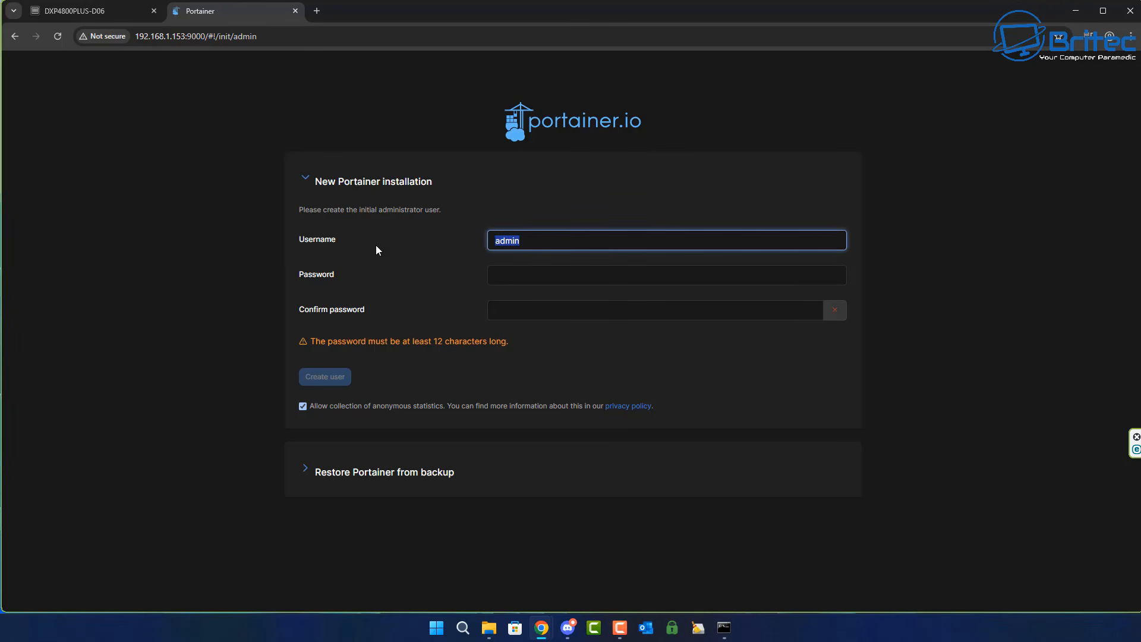
text(Adm1n101)
click(495, 274)
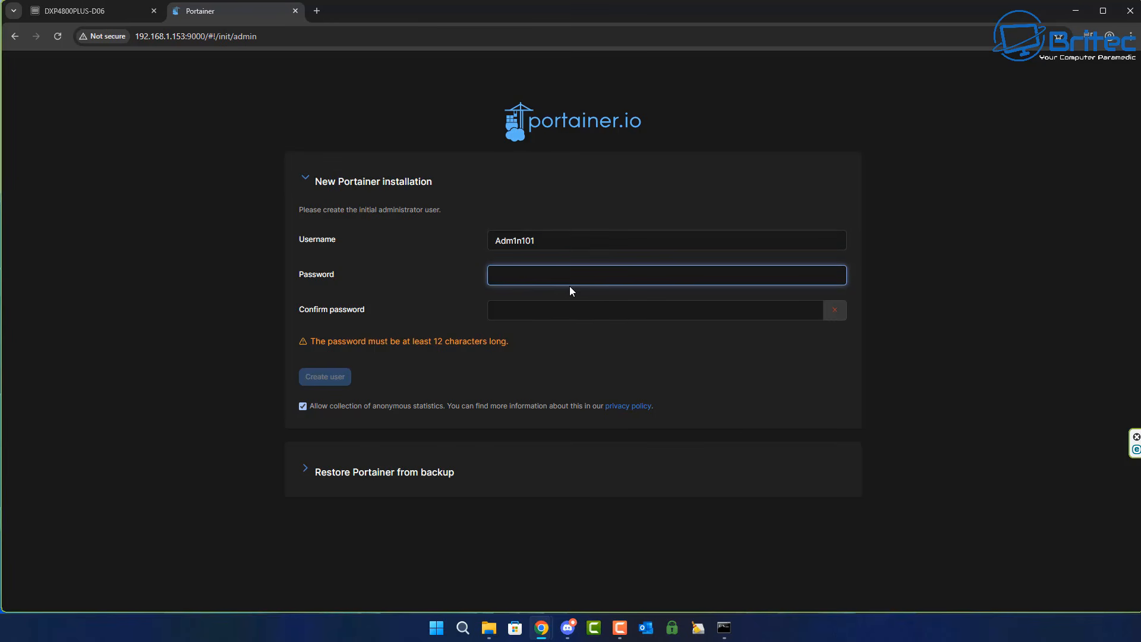
Enter the administrator password in Portainer's setup form and repeat it in the confirm password field.
text(•••••••)
click(529, 313)
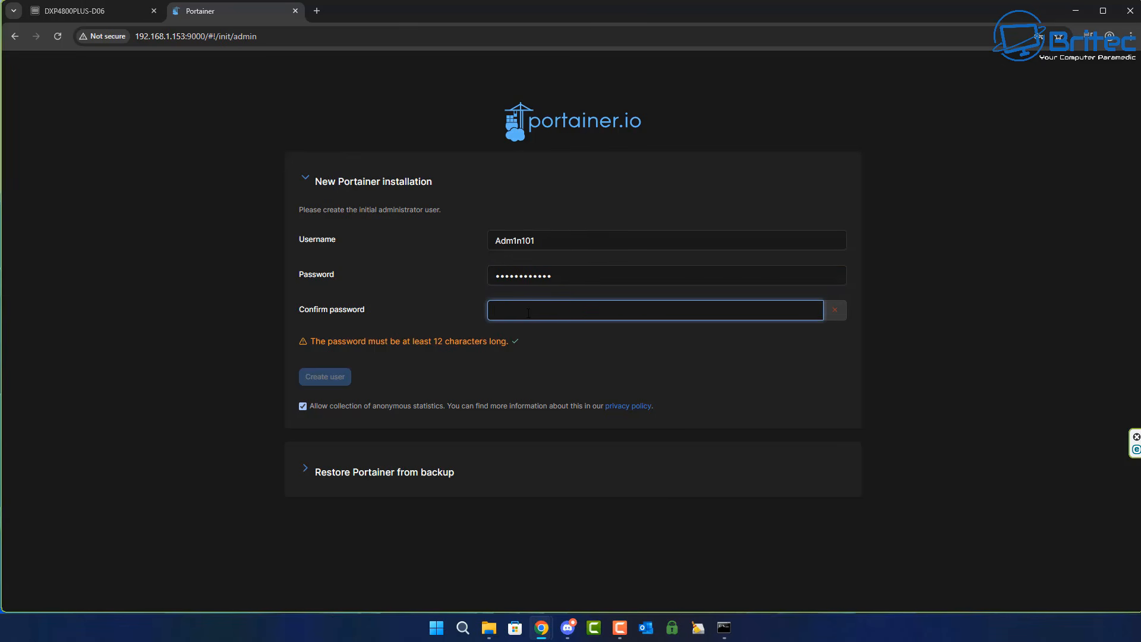
text(••••••••••••)
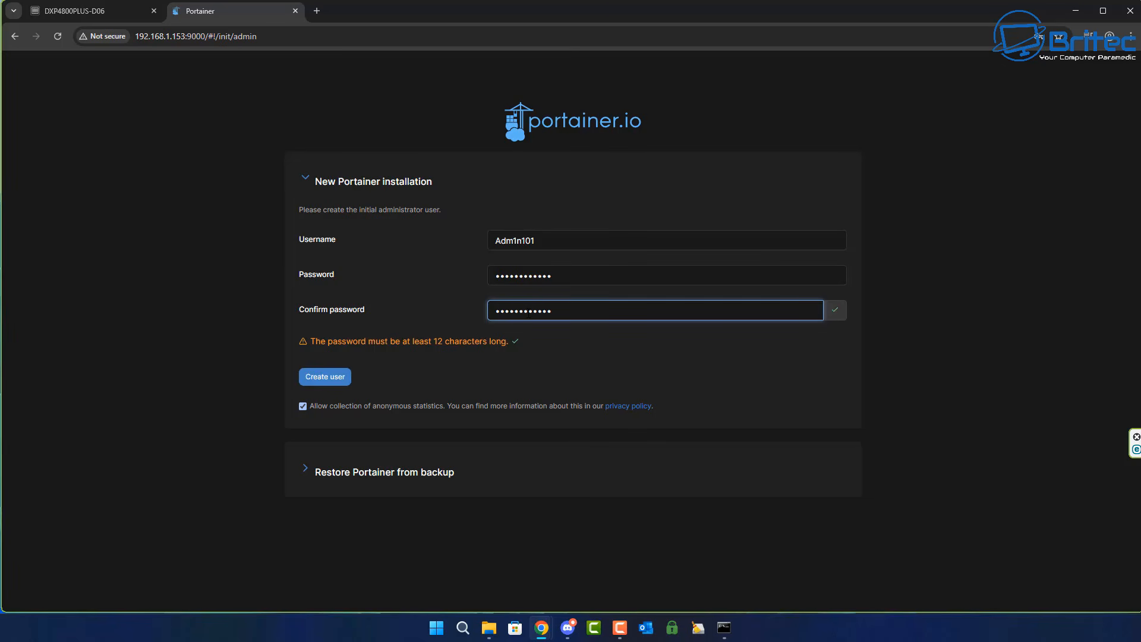
Turn off anonymous statistics collection and create the initial administrator user.
click(552, 385)
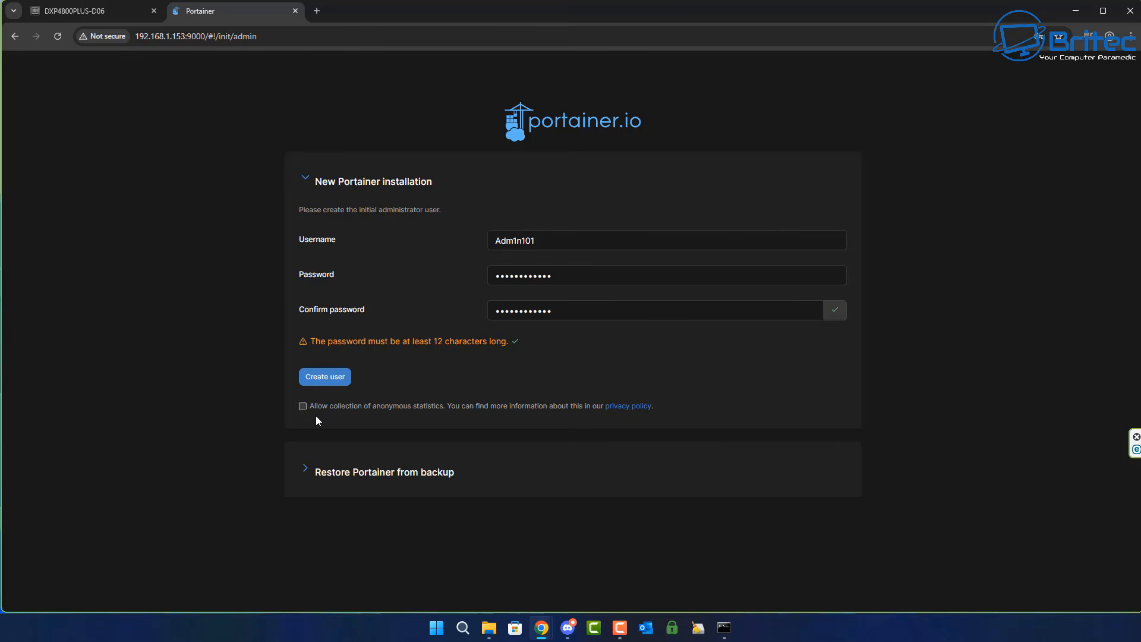
click(331, 383)
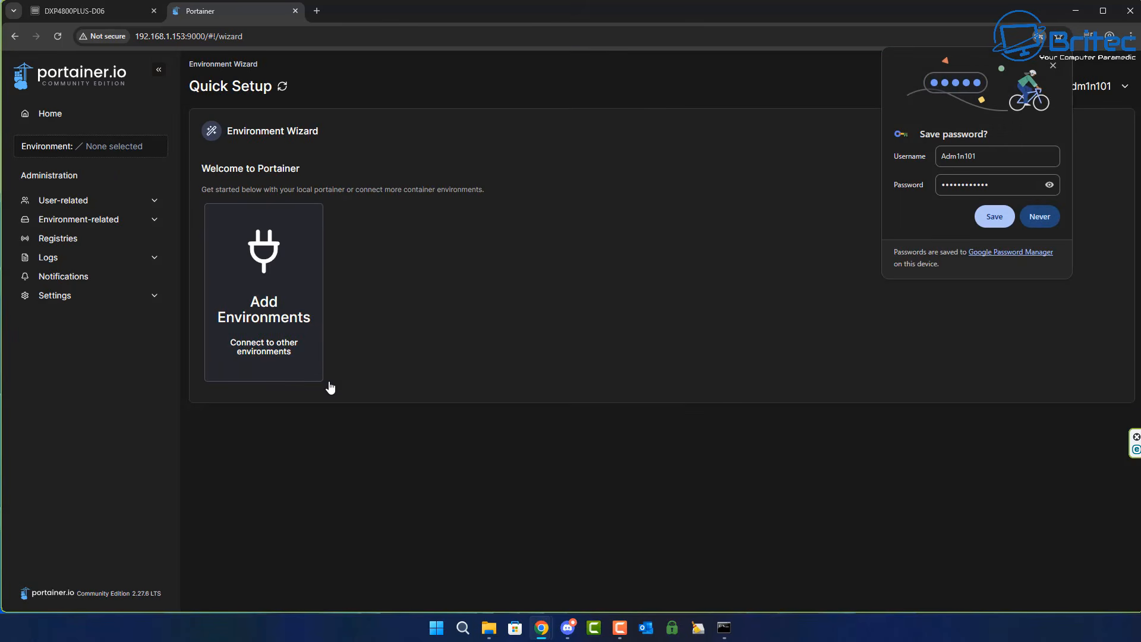
Dismiss the browser's save-password offer and get started with the local Docker environment Portainer runs in.
click(1054, 64)
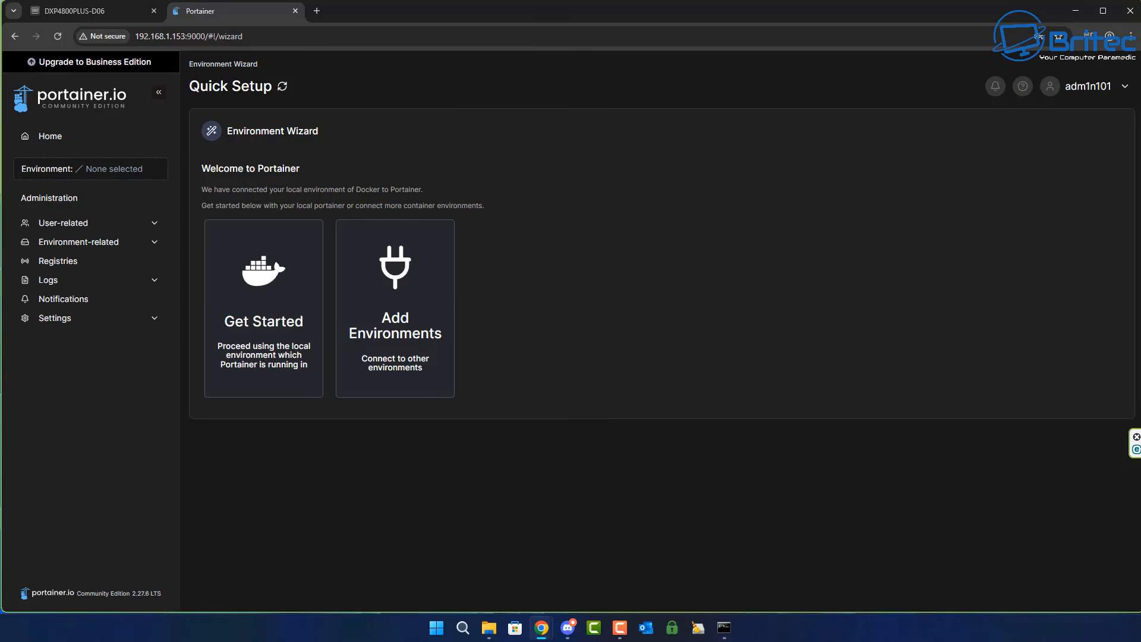
click(278, 324)
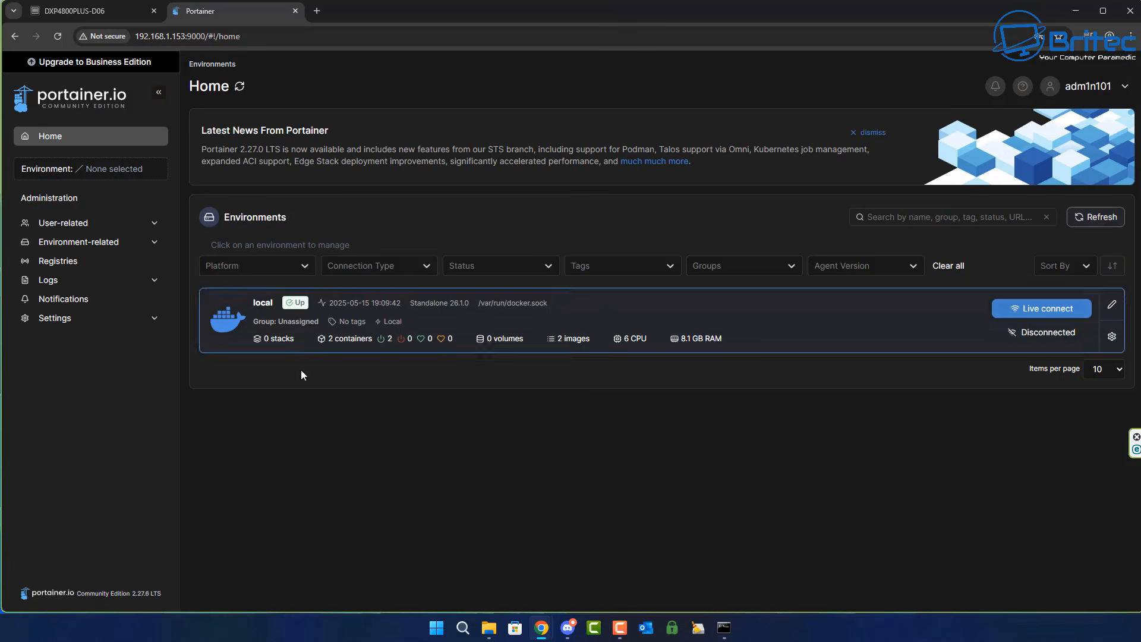